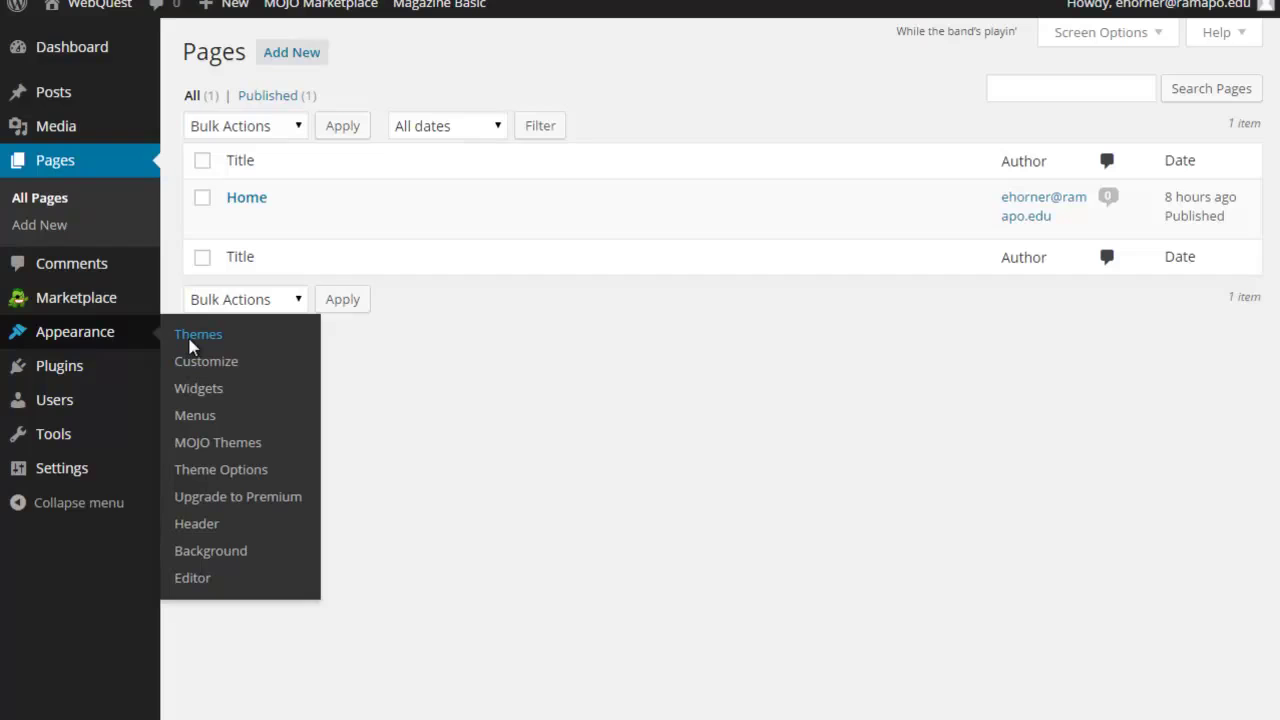
Step: Go to Appearance > Themes and confirm Magazine Basic is the active theme among five installed
left_click(192, 338)
mouse_move(347, 230)
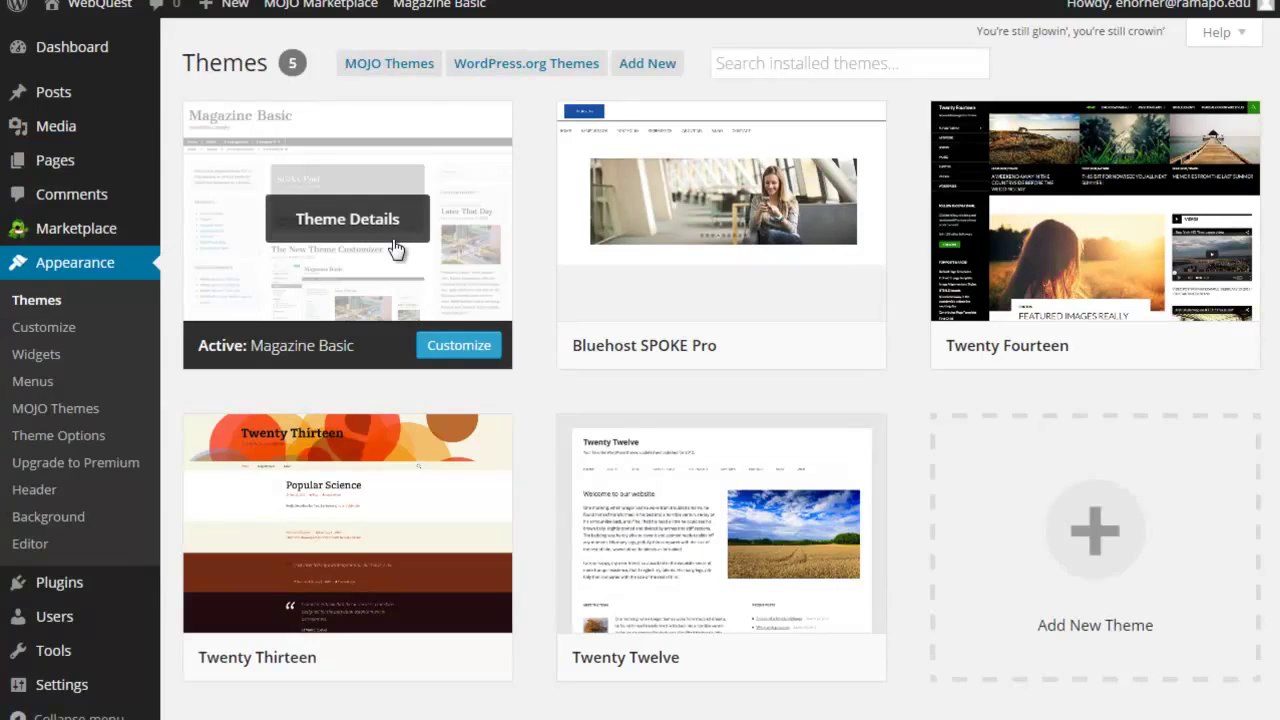
mouse_move(55, 160)
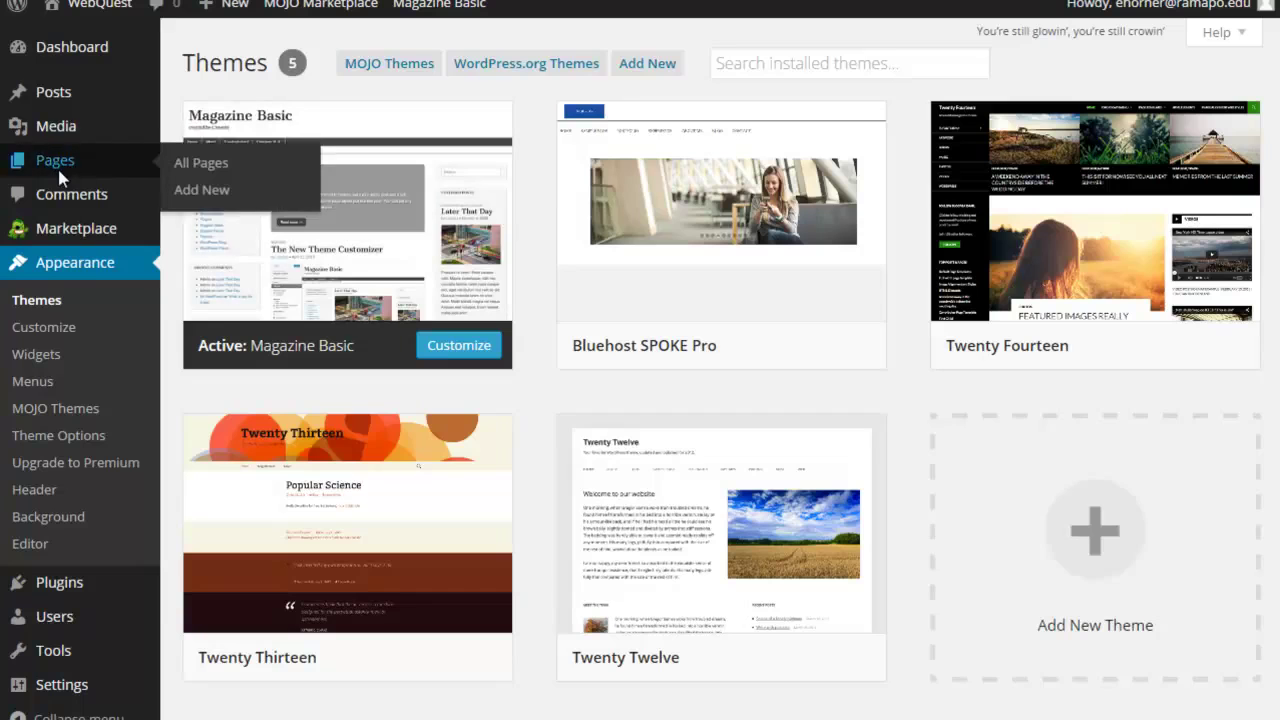
Step: Return to All Pages, then scroll the EDTC 631 Session 08 page to the WordPress WebQuest Layout section
left_click(60, 176)
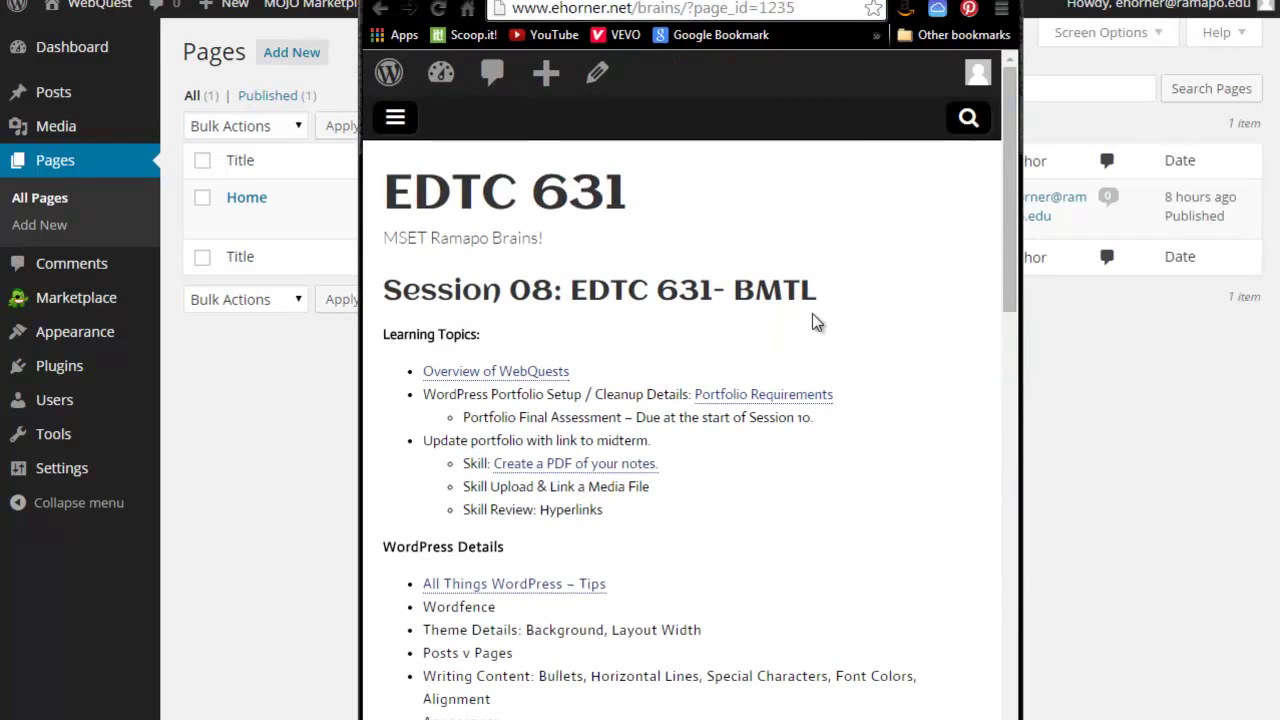
scroll(812, 314, "down", 1)
scroll(812, 314, "down", 2)
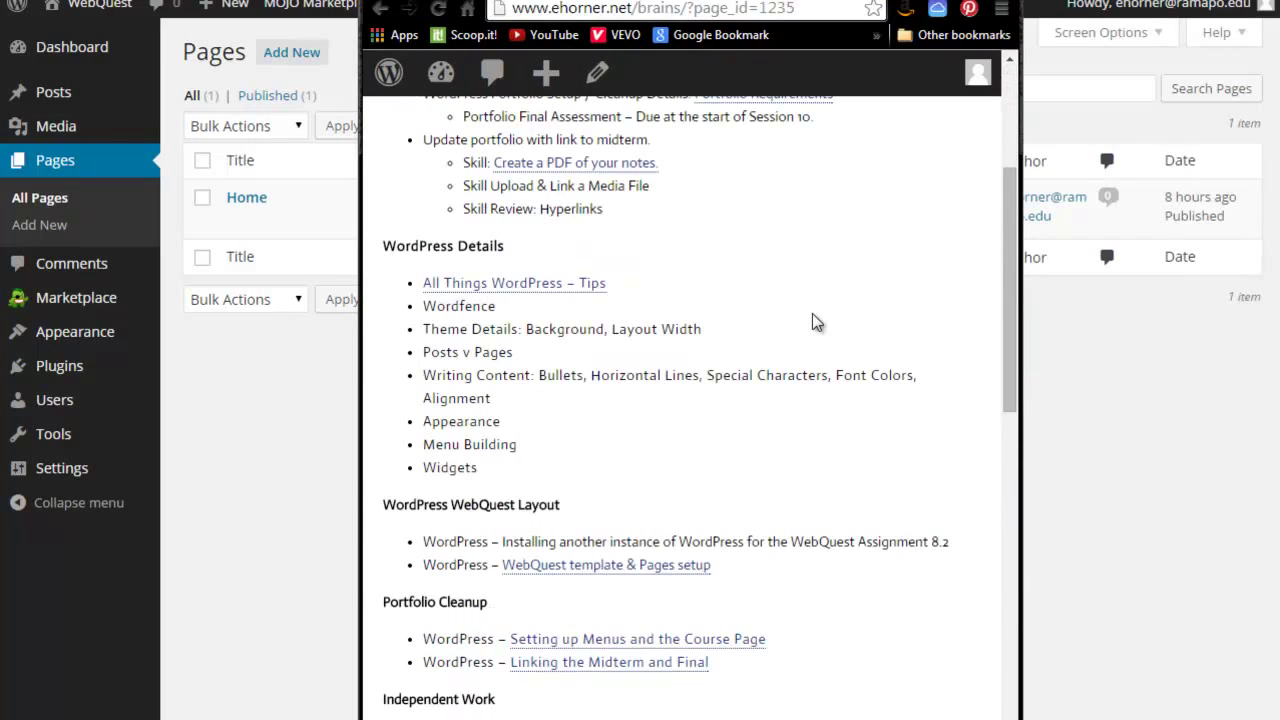
scroll(813, 314, "down", 1)
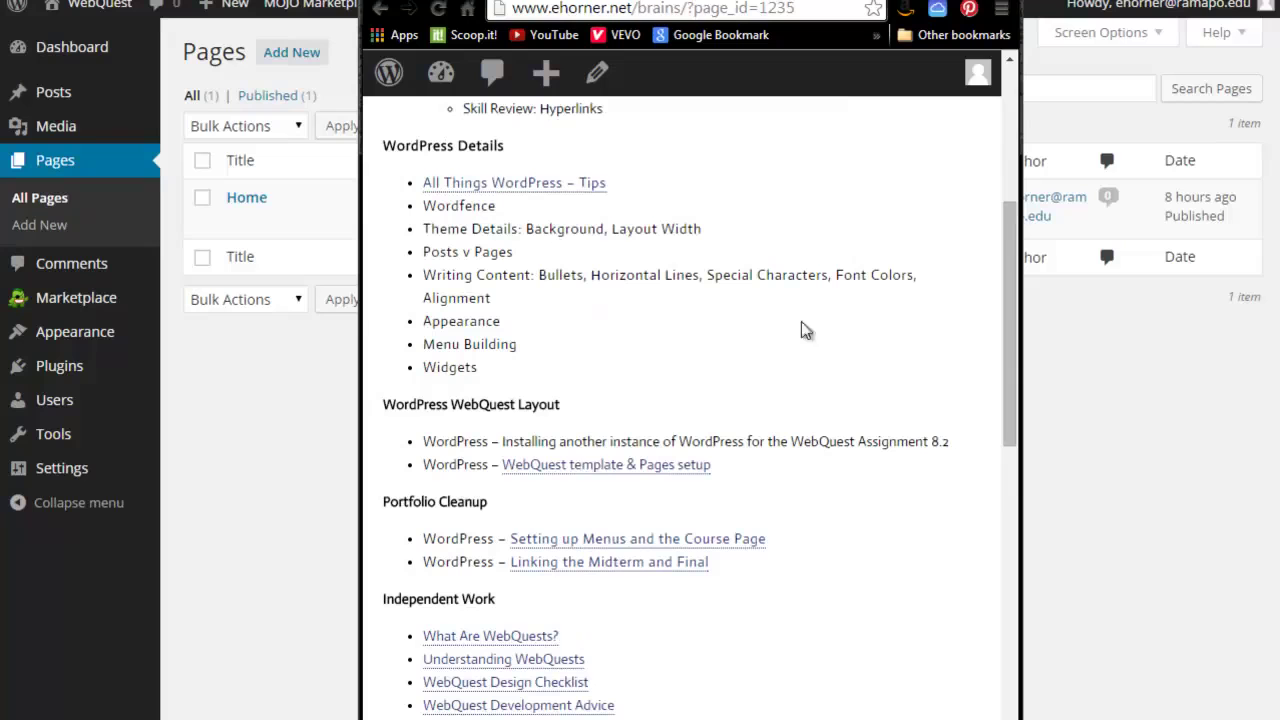
Step: Open the 'WebQuest template & Pages setup' page and scroll down to the Home Page section
left_click(585, 470)
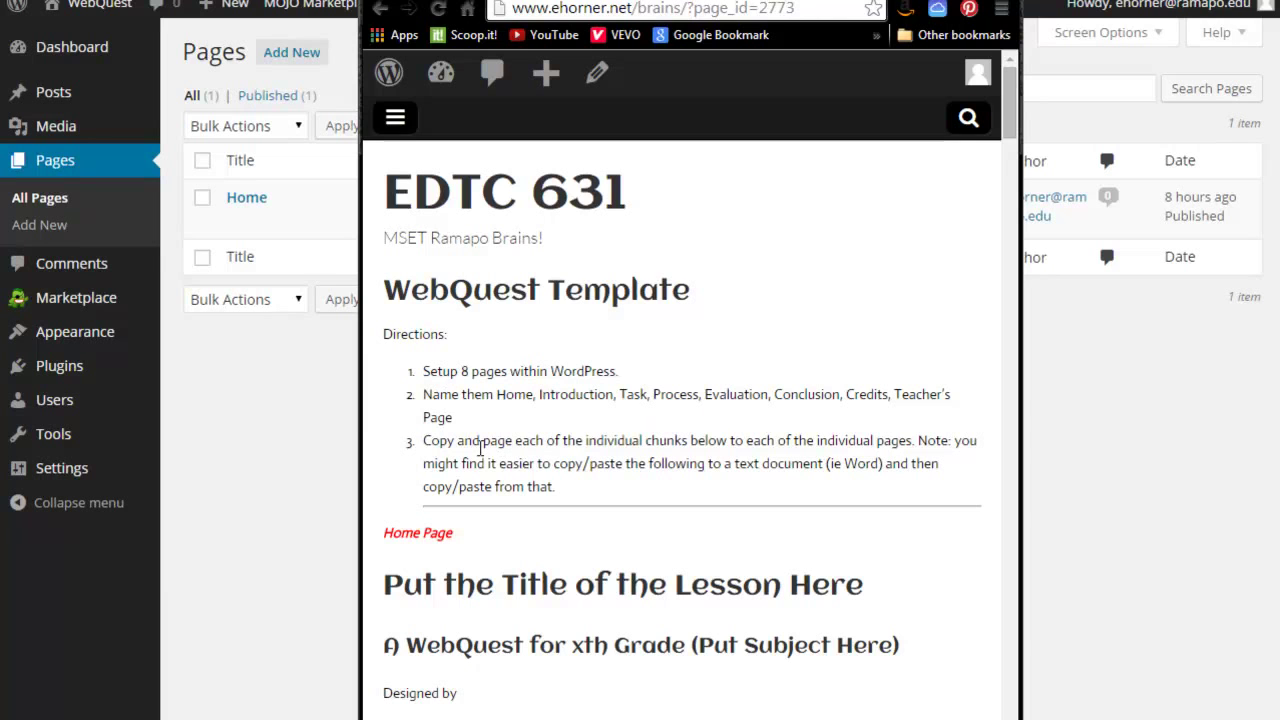
scroll(480, 448, "down", 1)
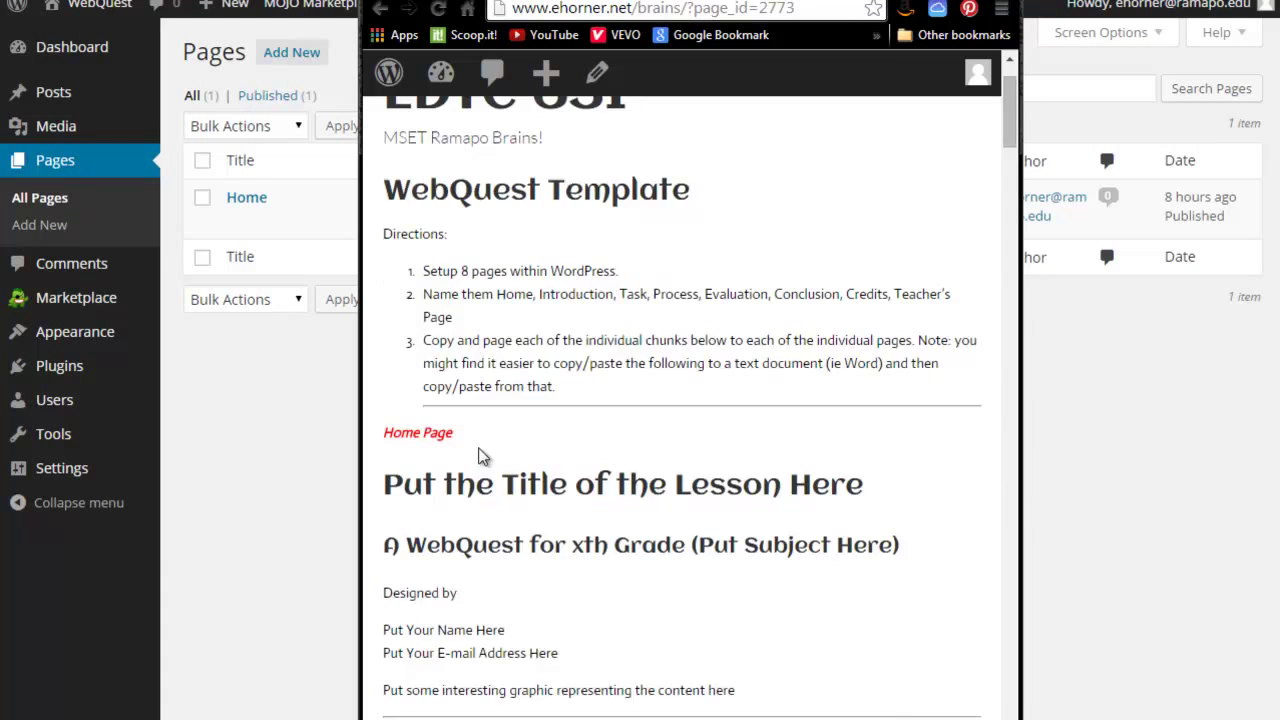
scroll(480, 448, "down", 2)
scroll(480, 448, "down", 1)
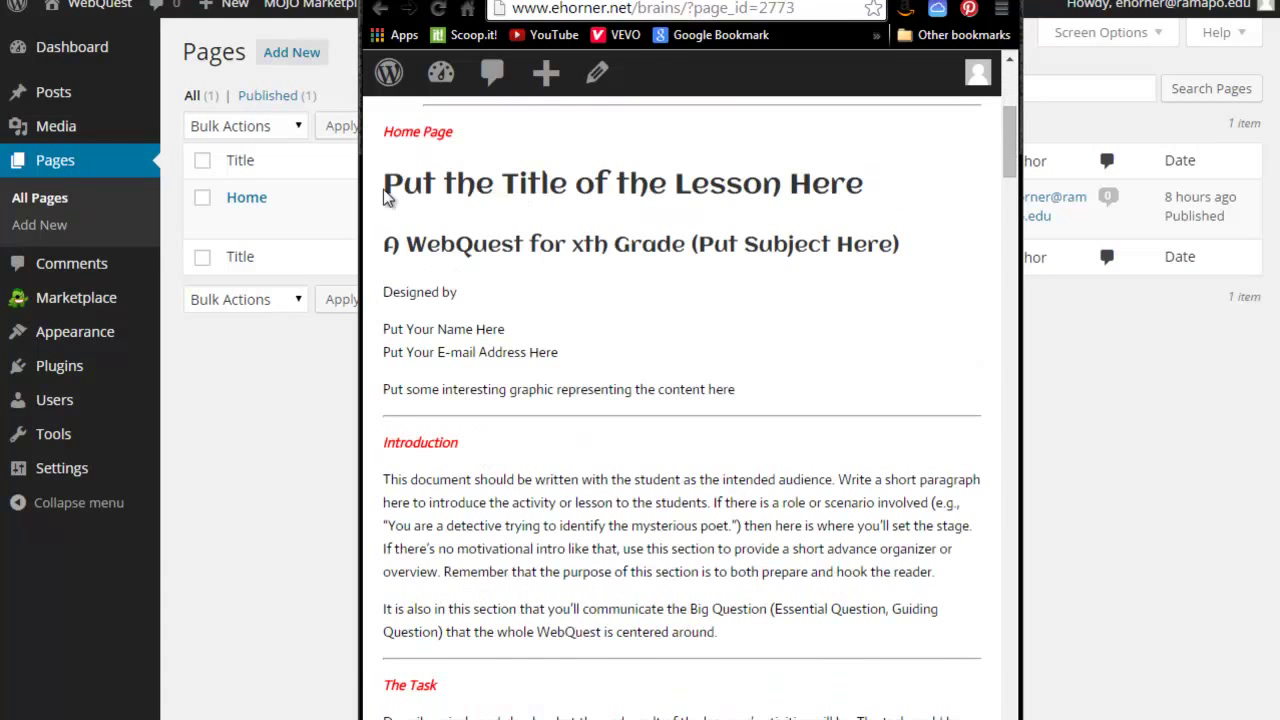
Step: Select the Home Page block from the lesson title through the graphic line and copy it
left_click_drag(385, 183, 763, 386)
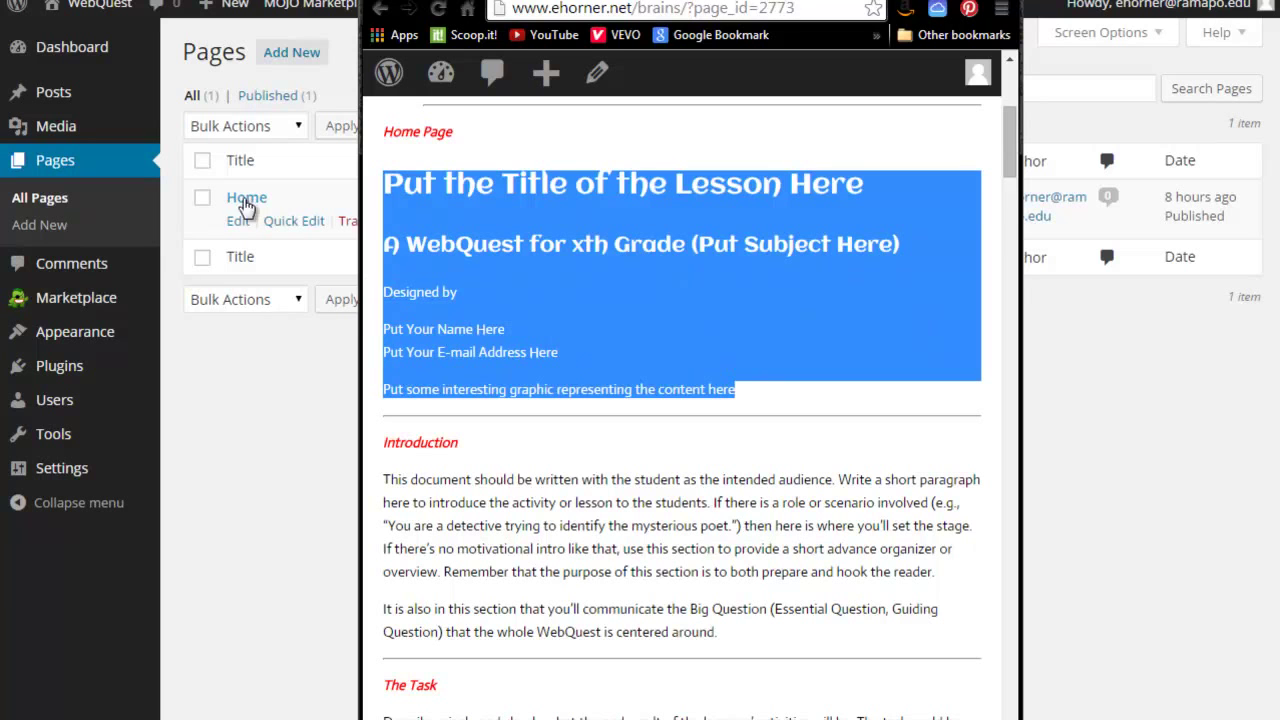
mouse_move(262, 197)
left_click(577, 217)
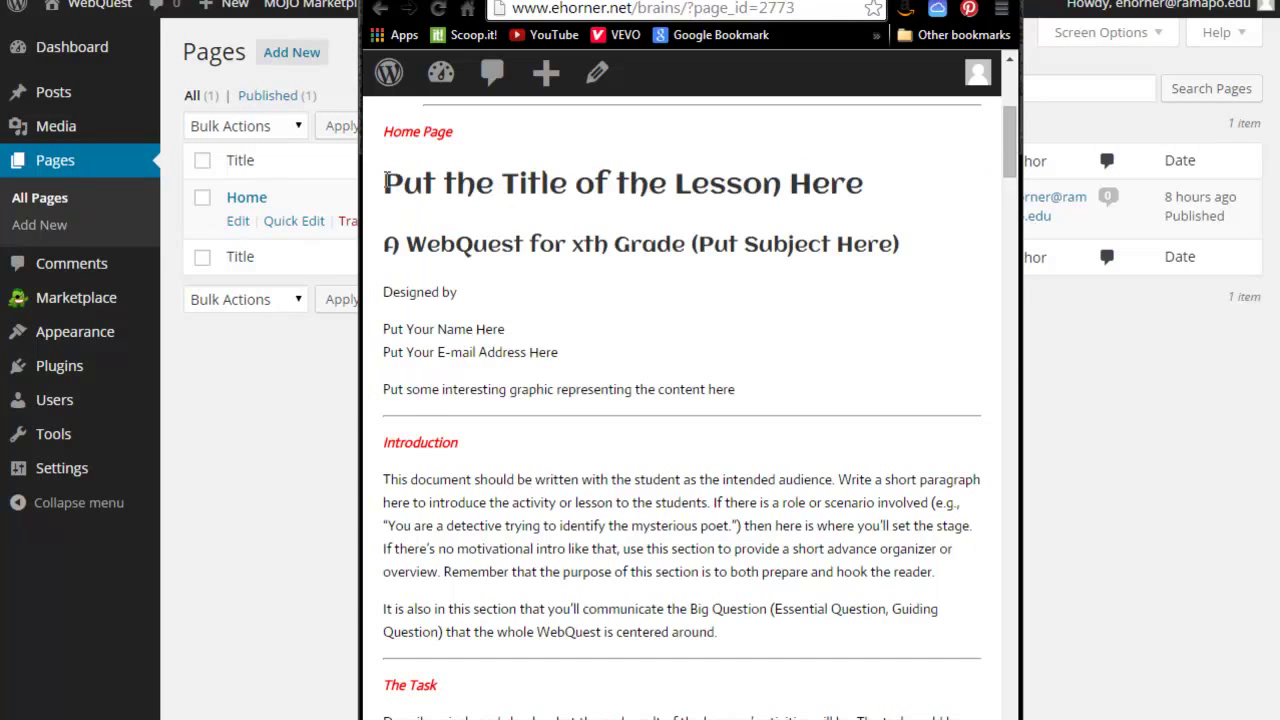
left_click_drag(385, 183, 752, 396)
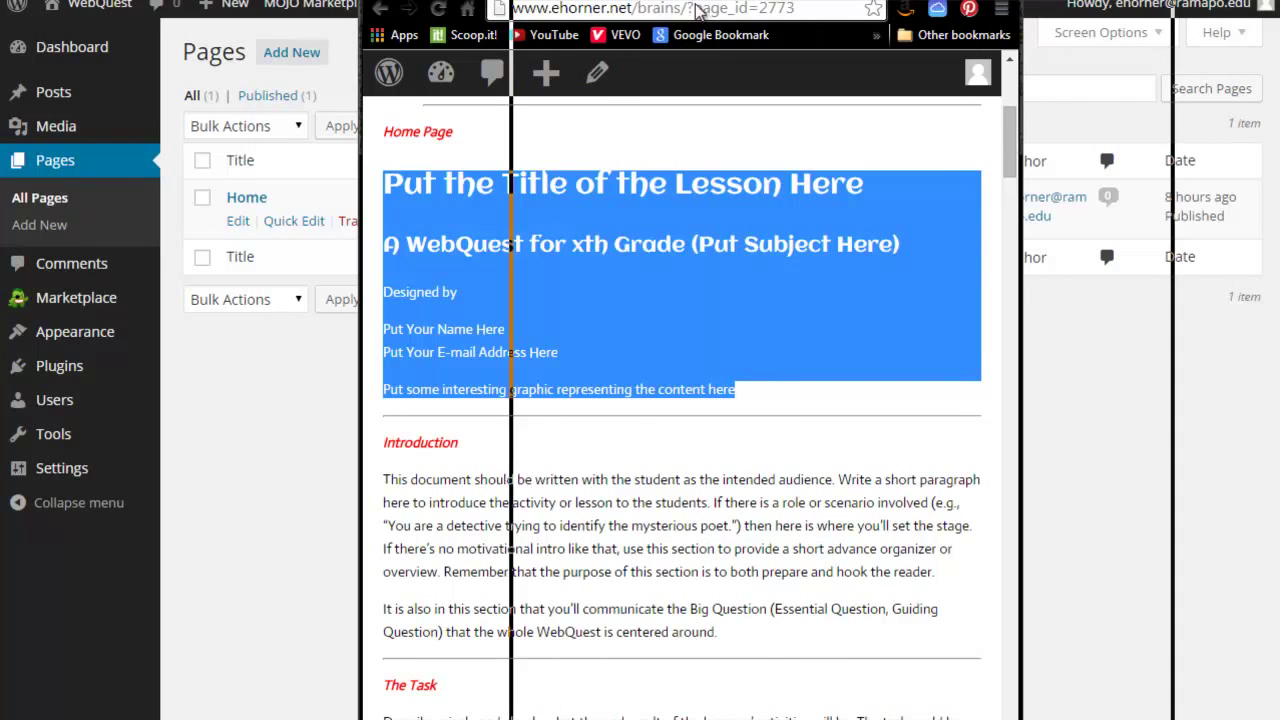
left_click_drag(422, 186, 578, 233)
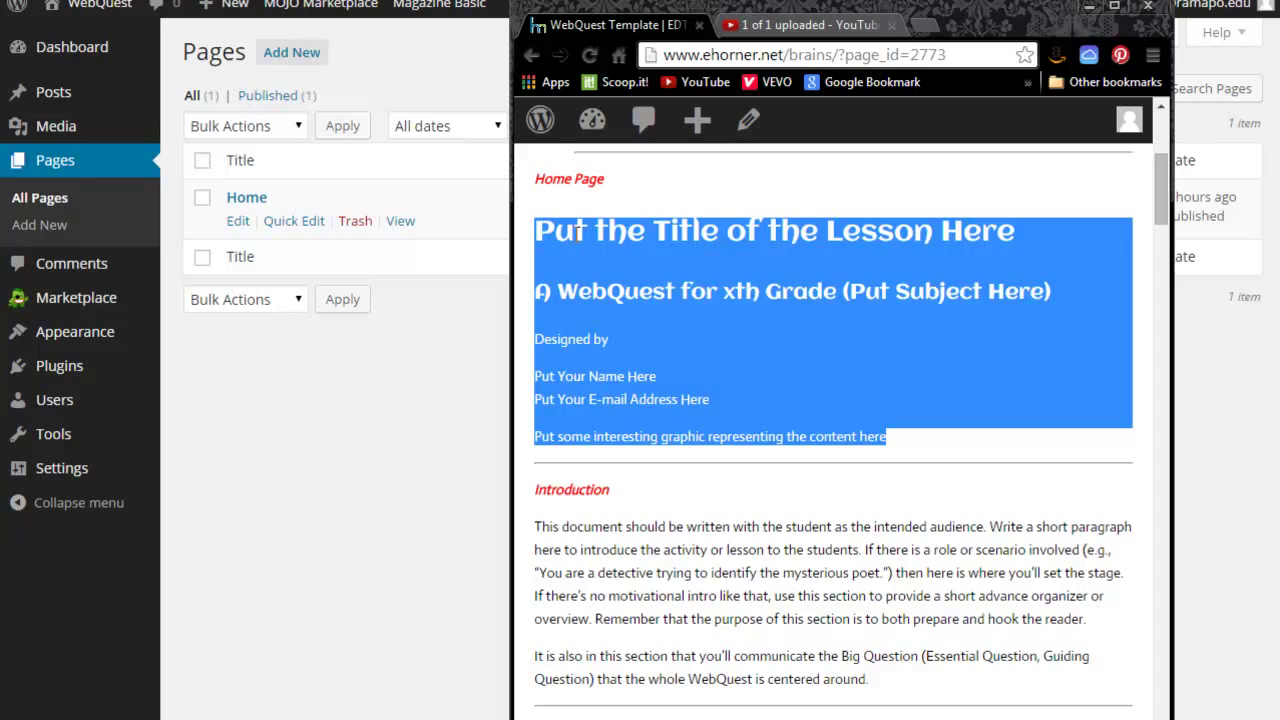
right_click(582, 232)
left_click(620, 250)
Step: Paste the copied WebQuest template text into the Home page body and update the page
left_click(1089, 5)
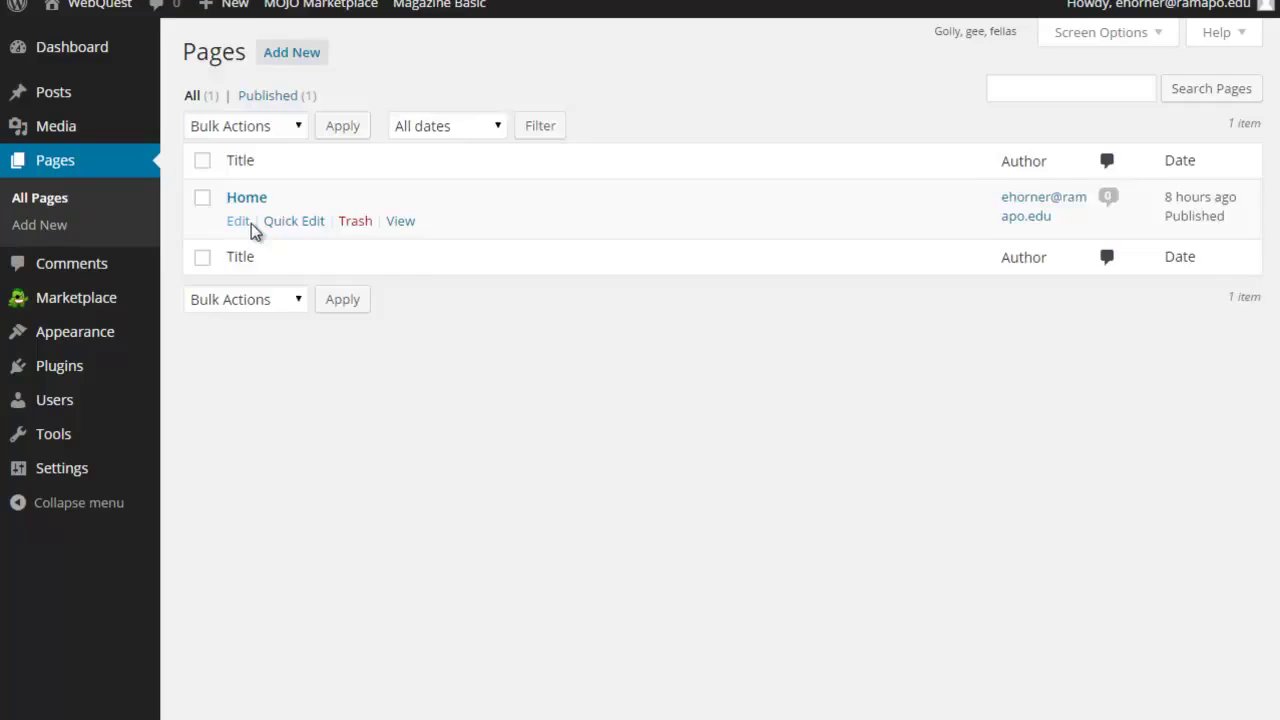
left_click(249, 222)
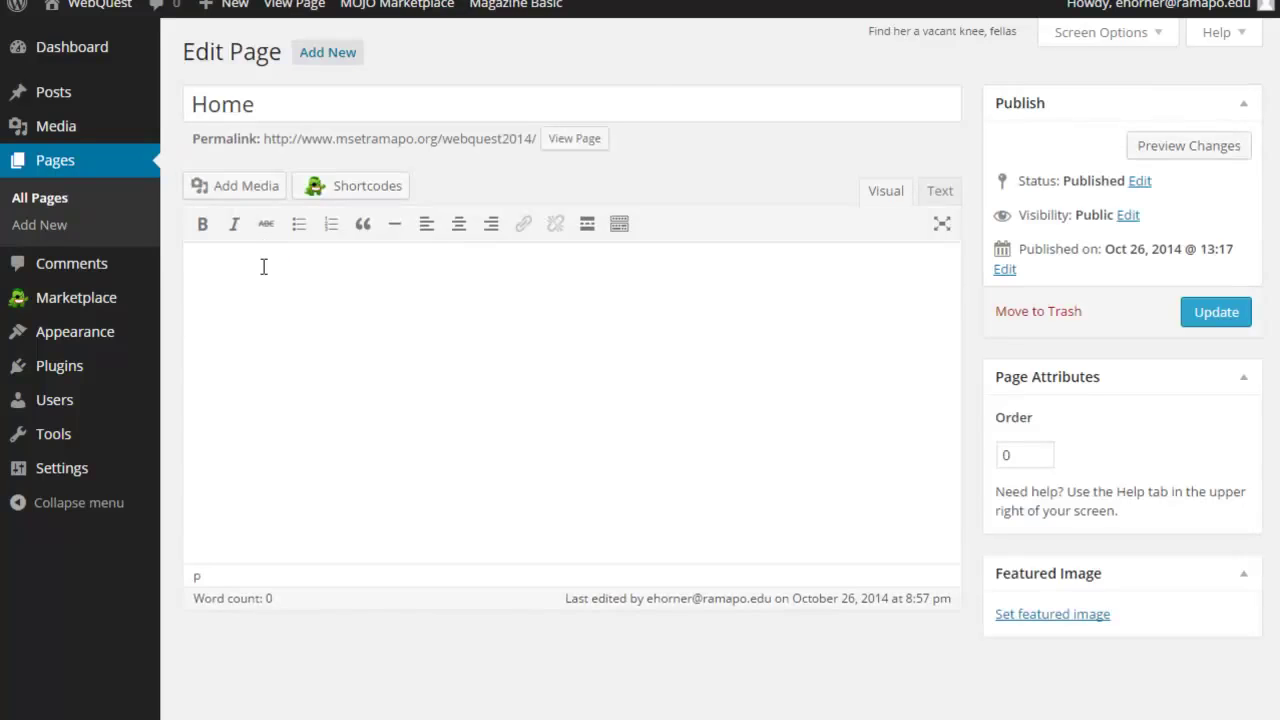
left_click(263, 266)
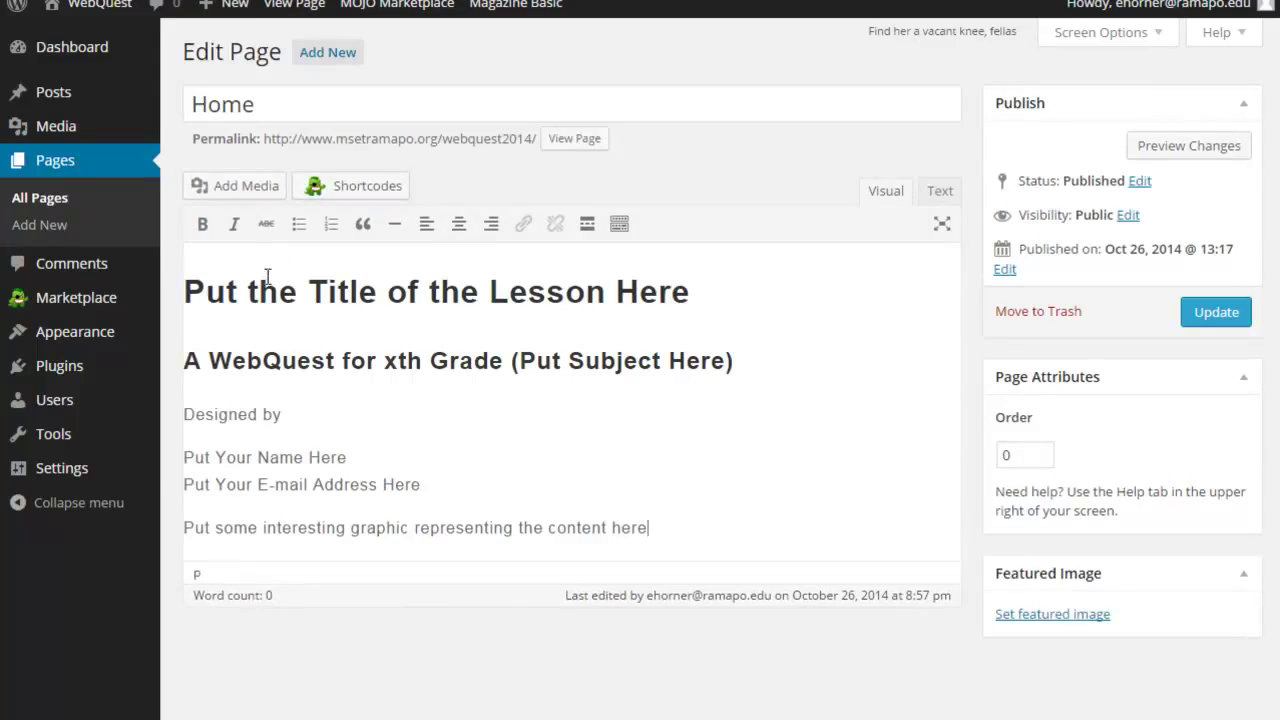
left_click(1212, 318)
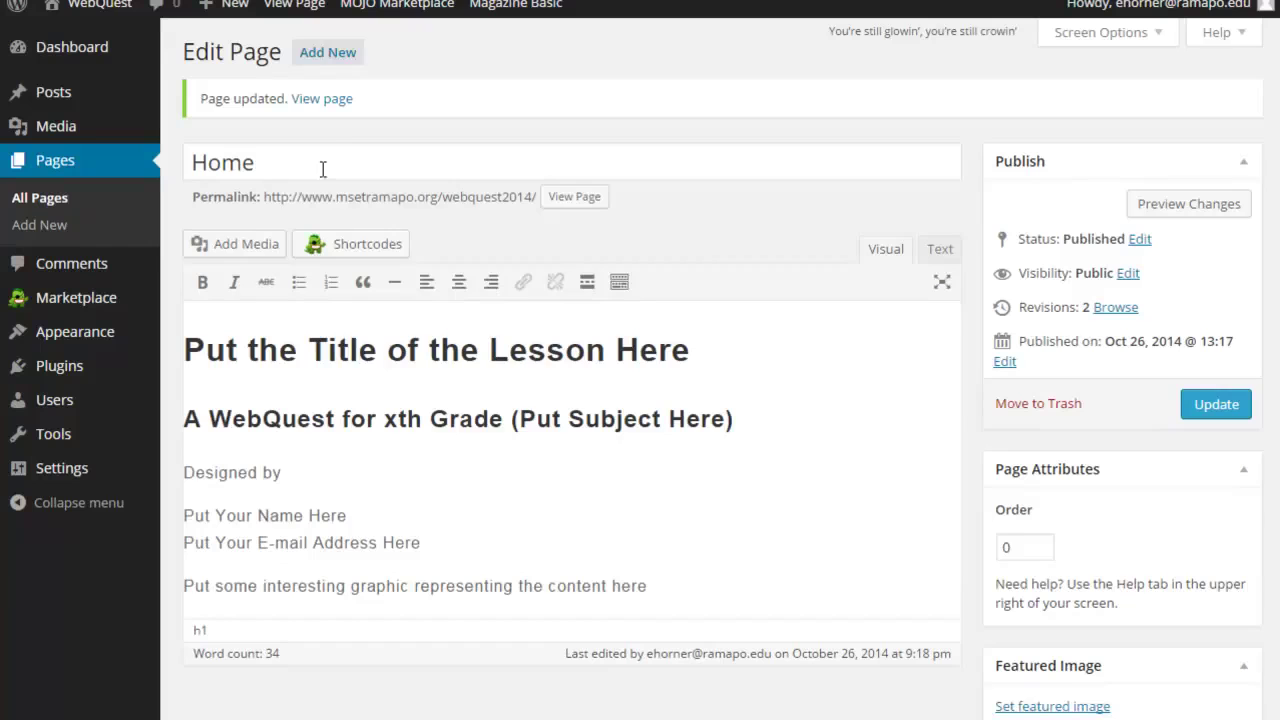
Step: Create a new page titled 'Introduction'
left_click(329, 56)
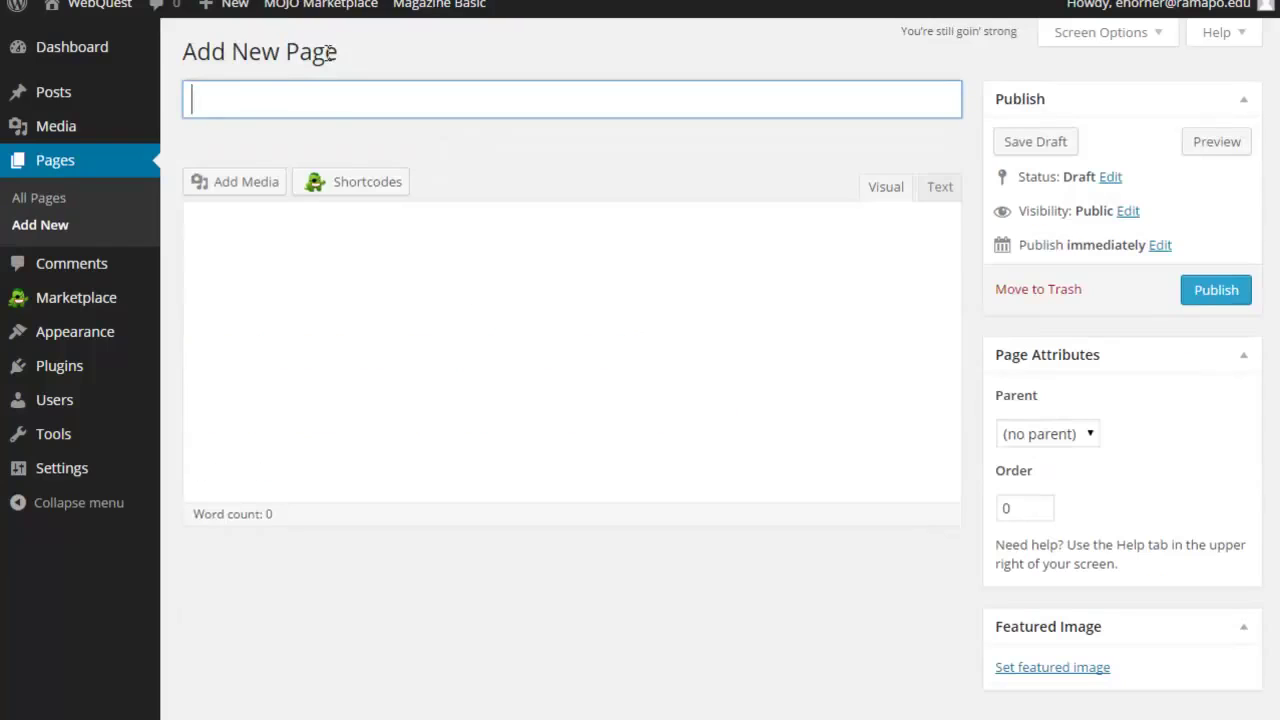
left_click(298, 99)
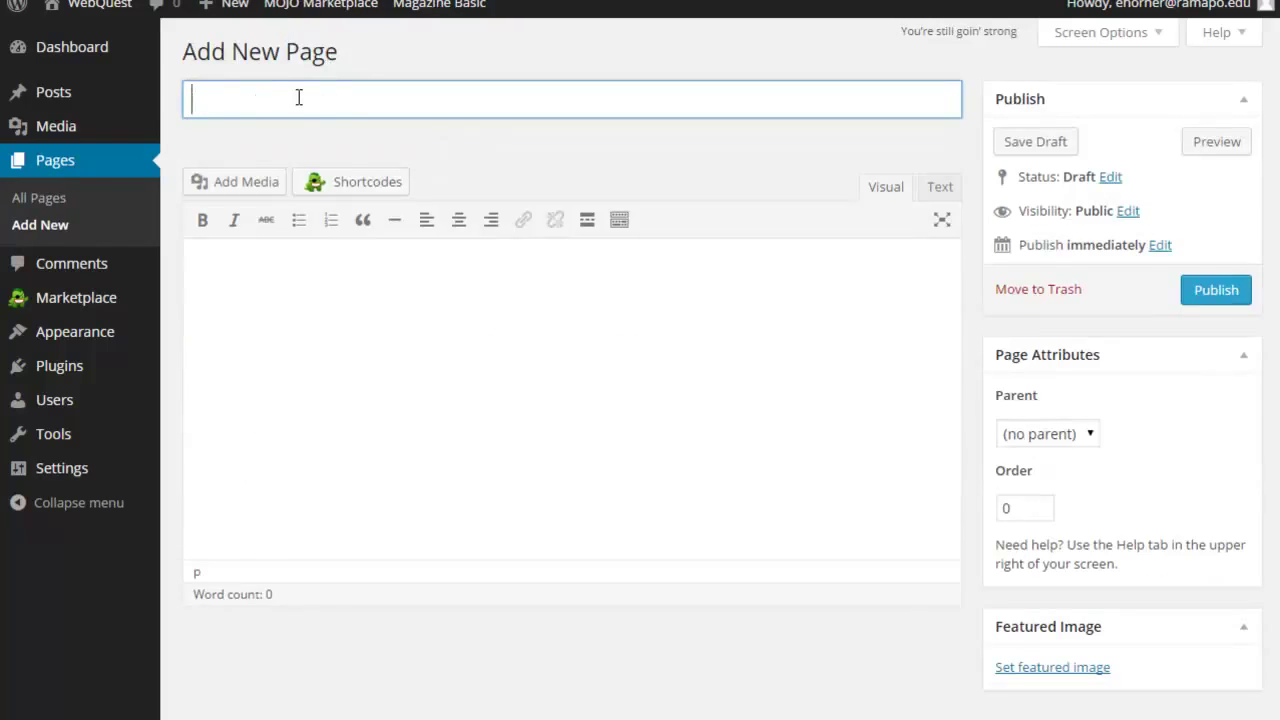
type("Introdu")
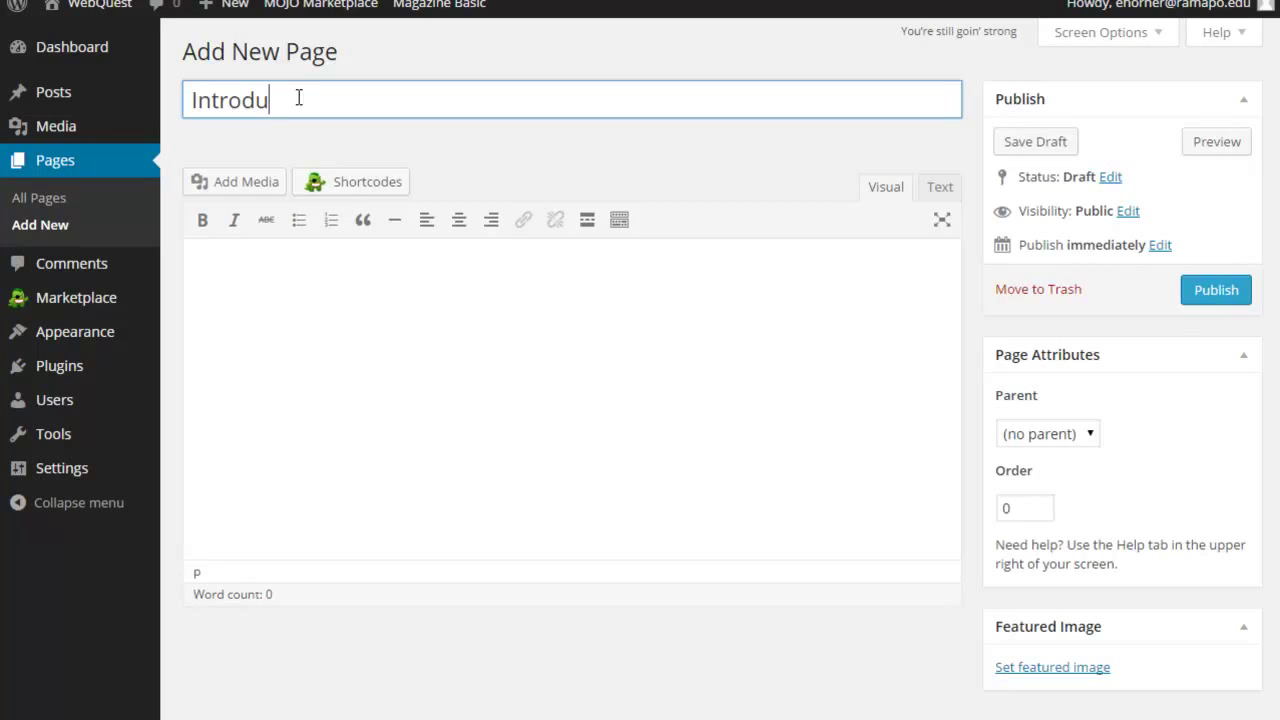
type("ction")
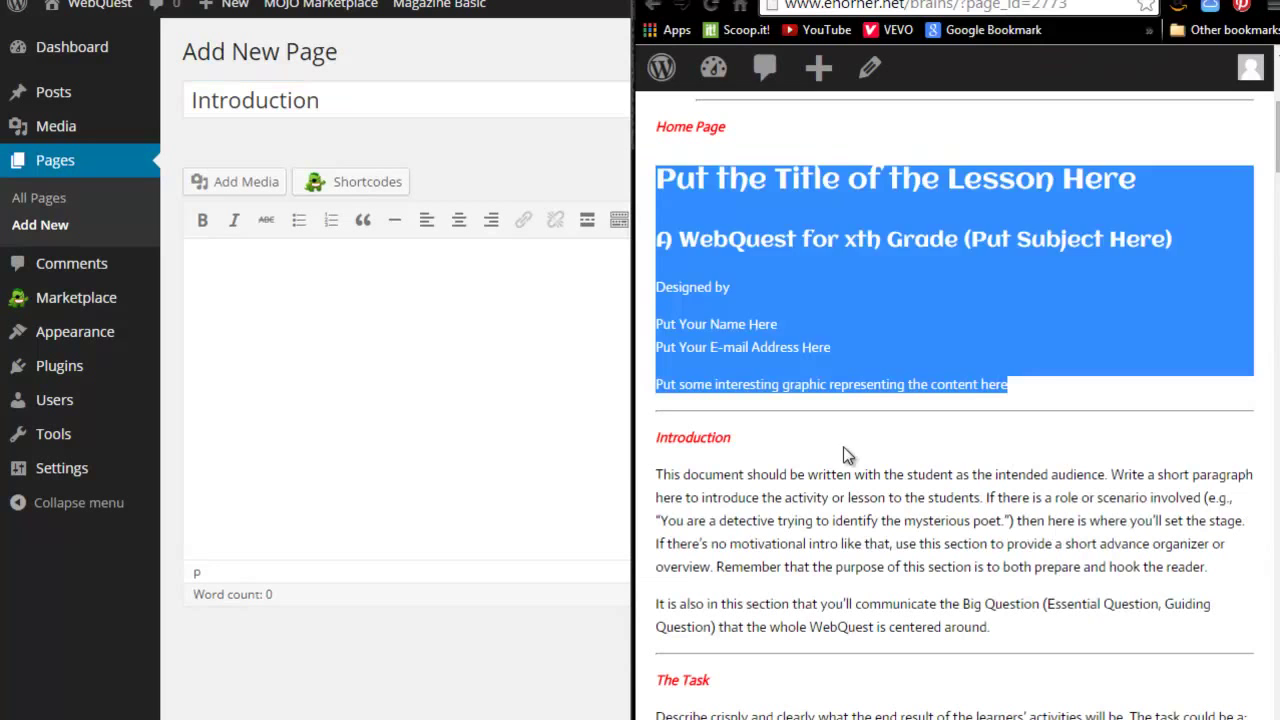
Step: Copy both Introduction paragraphs from the course template and return to the page editor
left_click(821, 478)
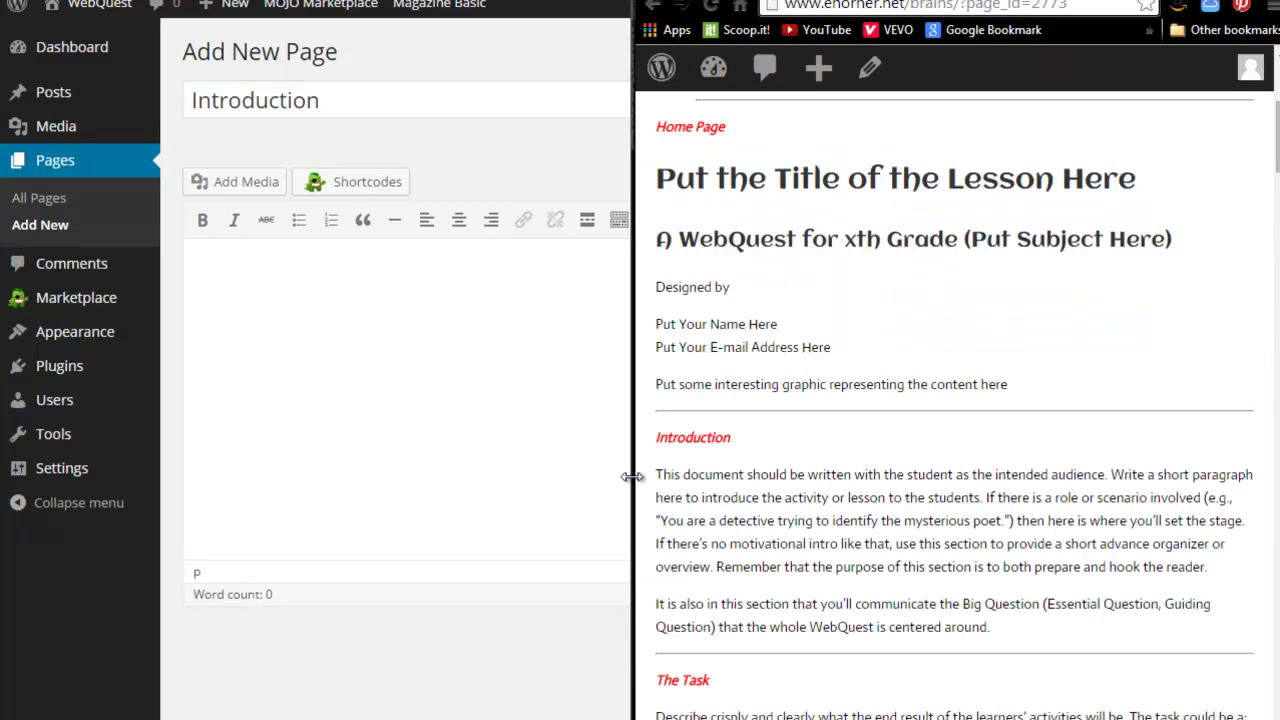
left_click_drag(656, 474, 1010, 632)
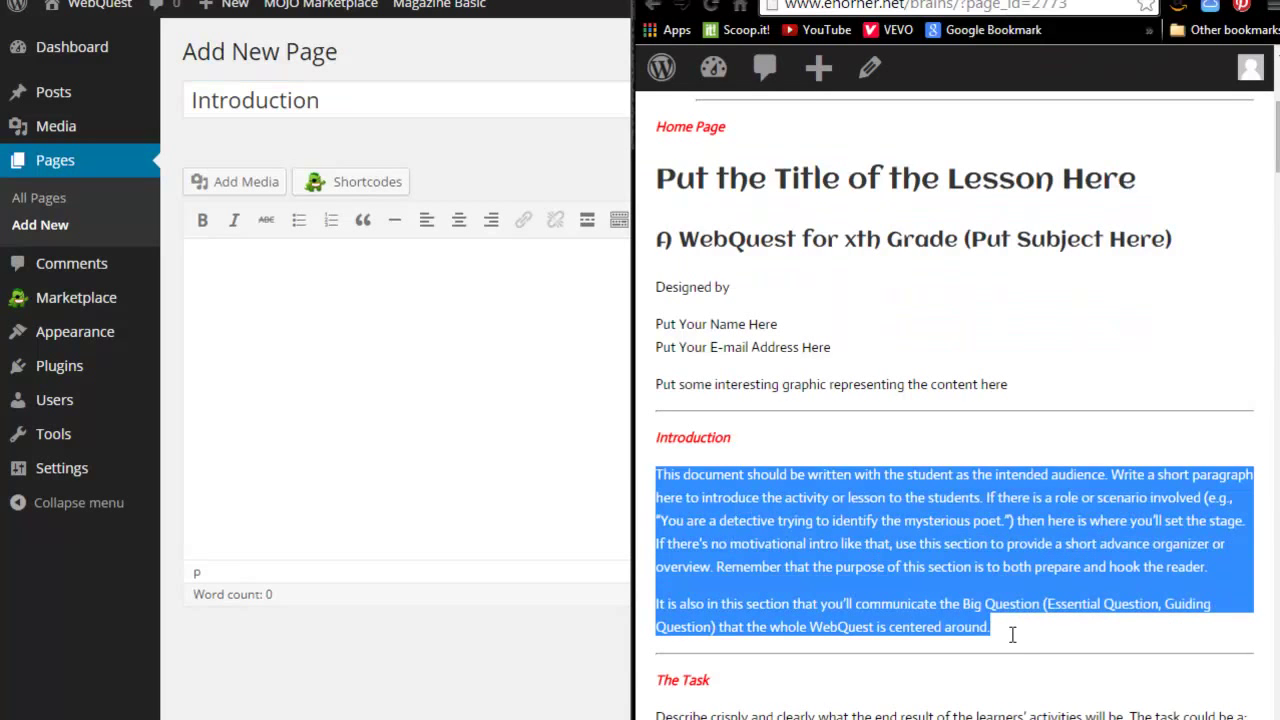
right_click(913, 522)
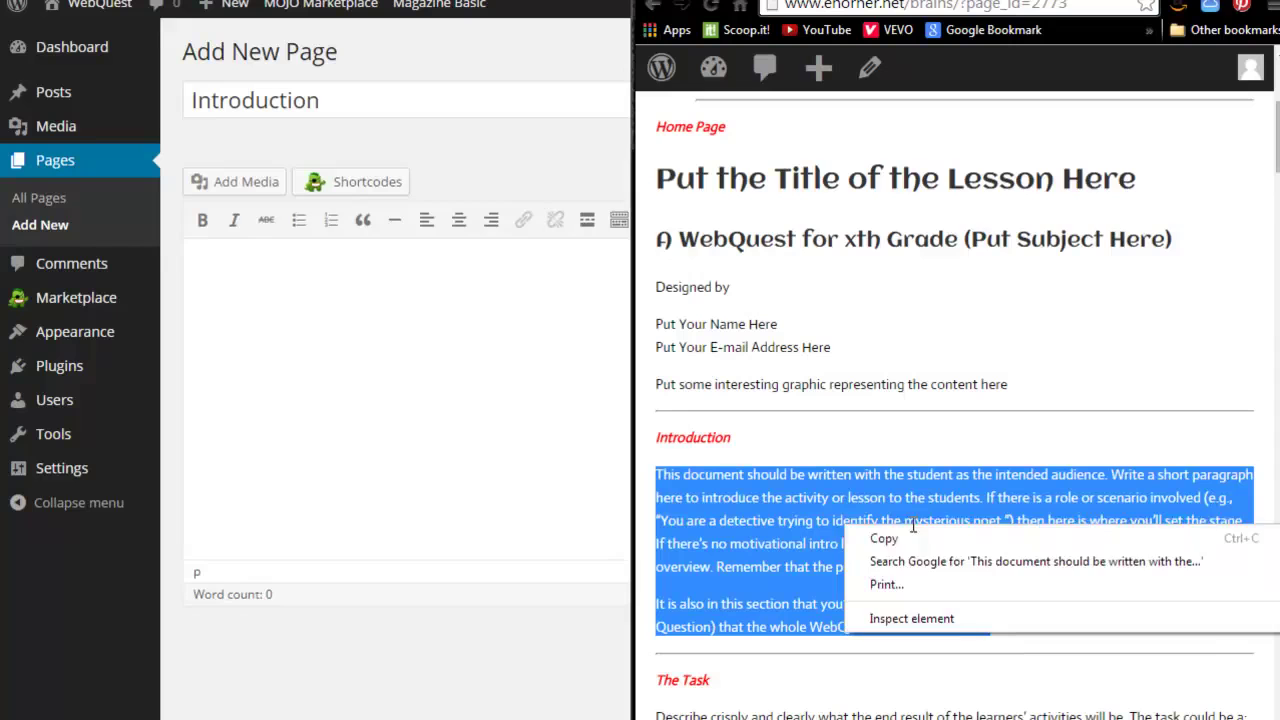
left_click(905, 534)
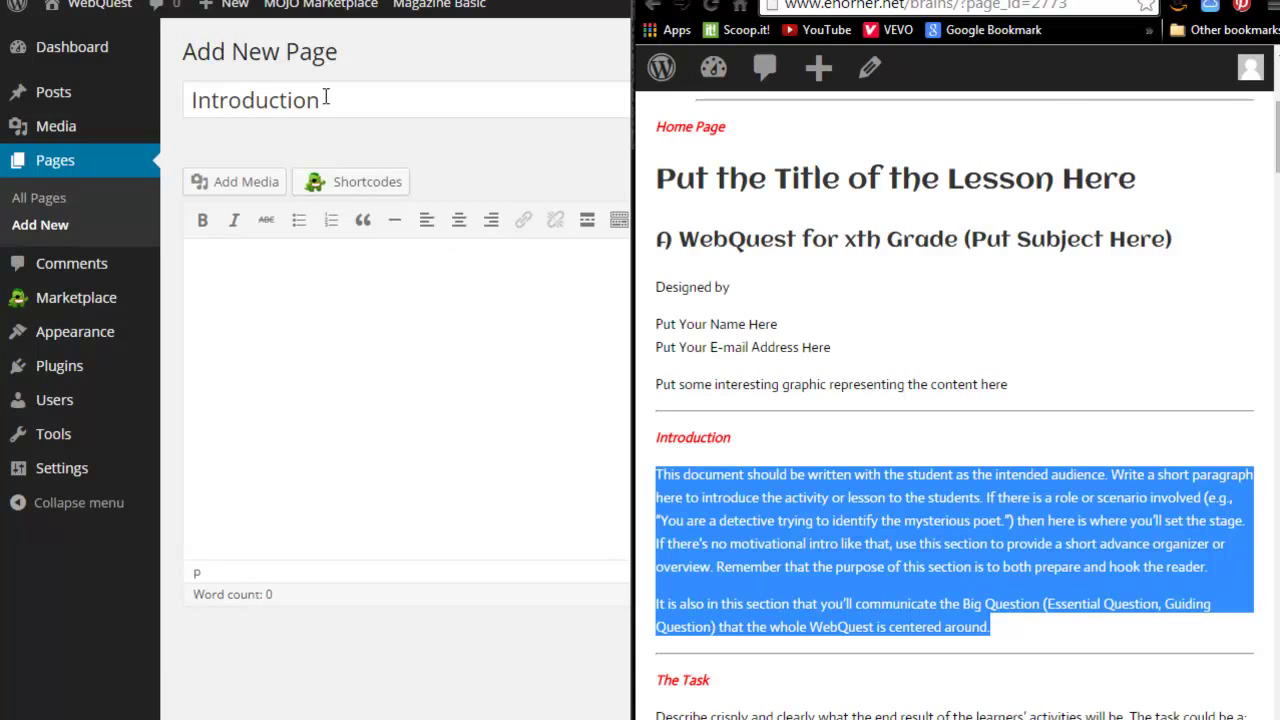
left_click(325, 97)
Step: Paste the two introduction paragraphs into the Introduction page body and publish it
left_click(300, 262)
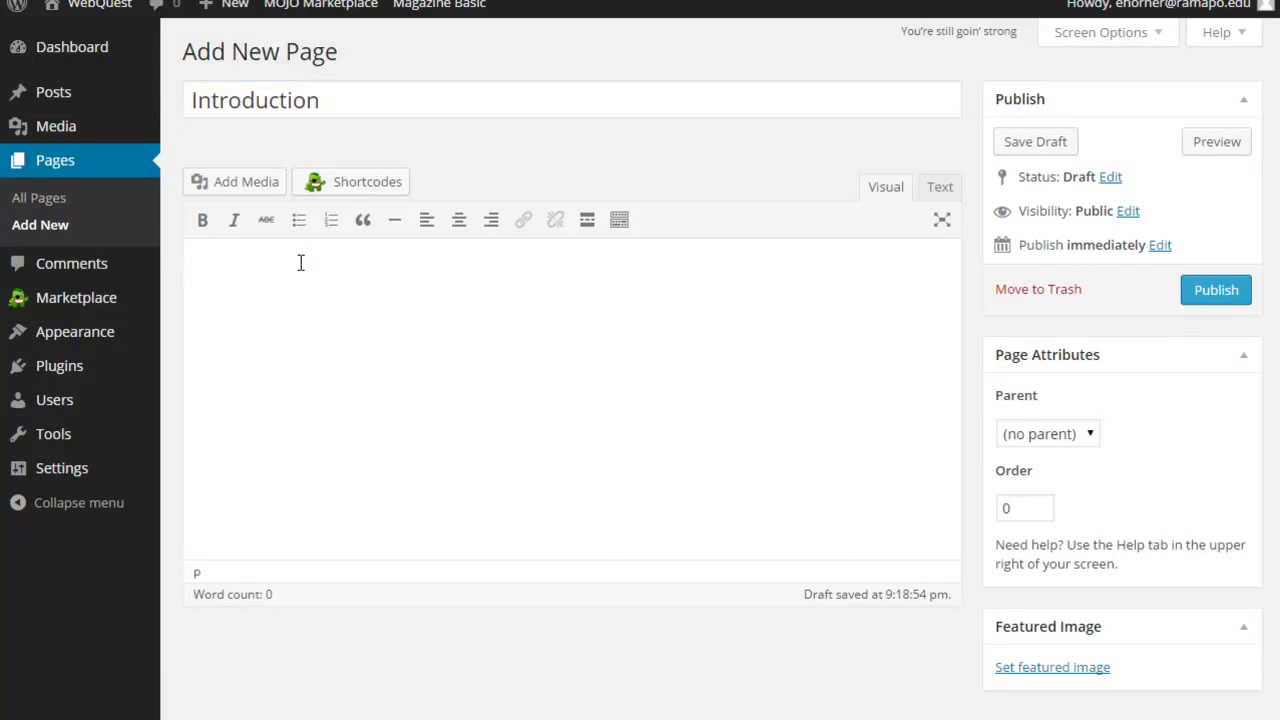
key("ctrl+v")
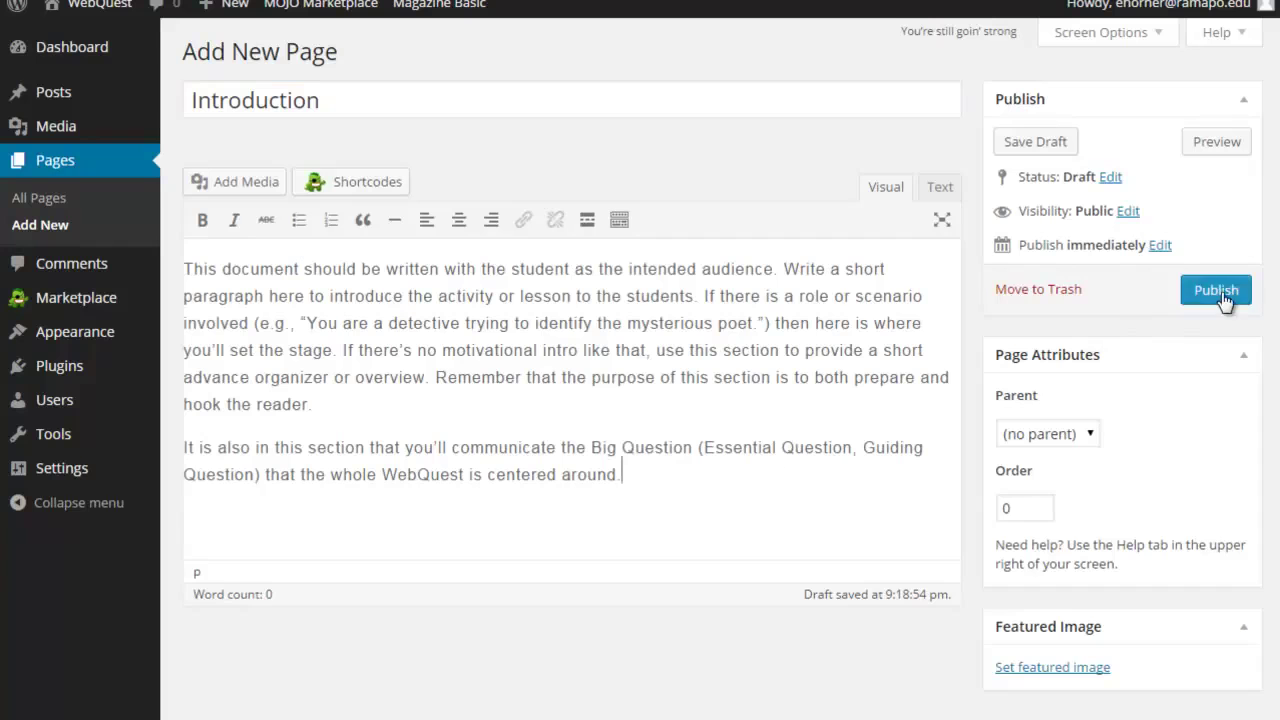
left_click(1220, 297)
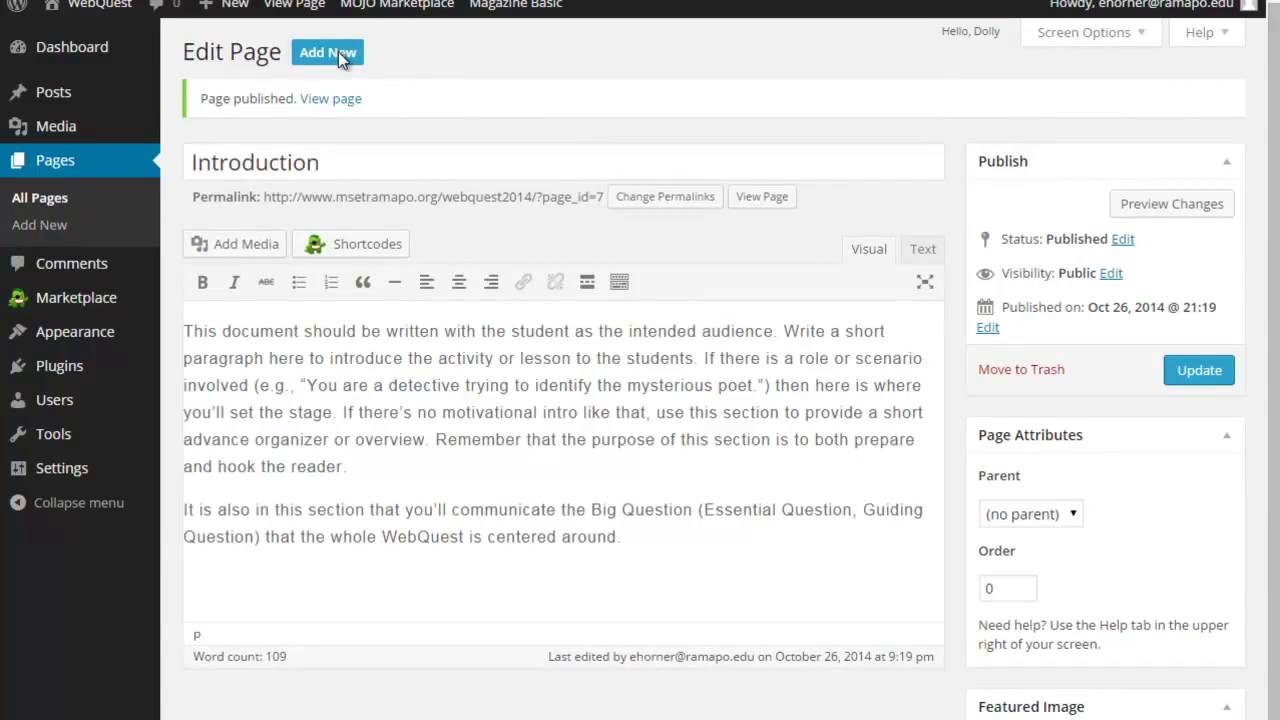
left_click(338, 53)
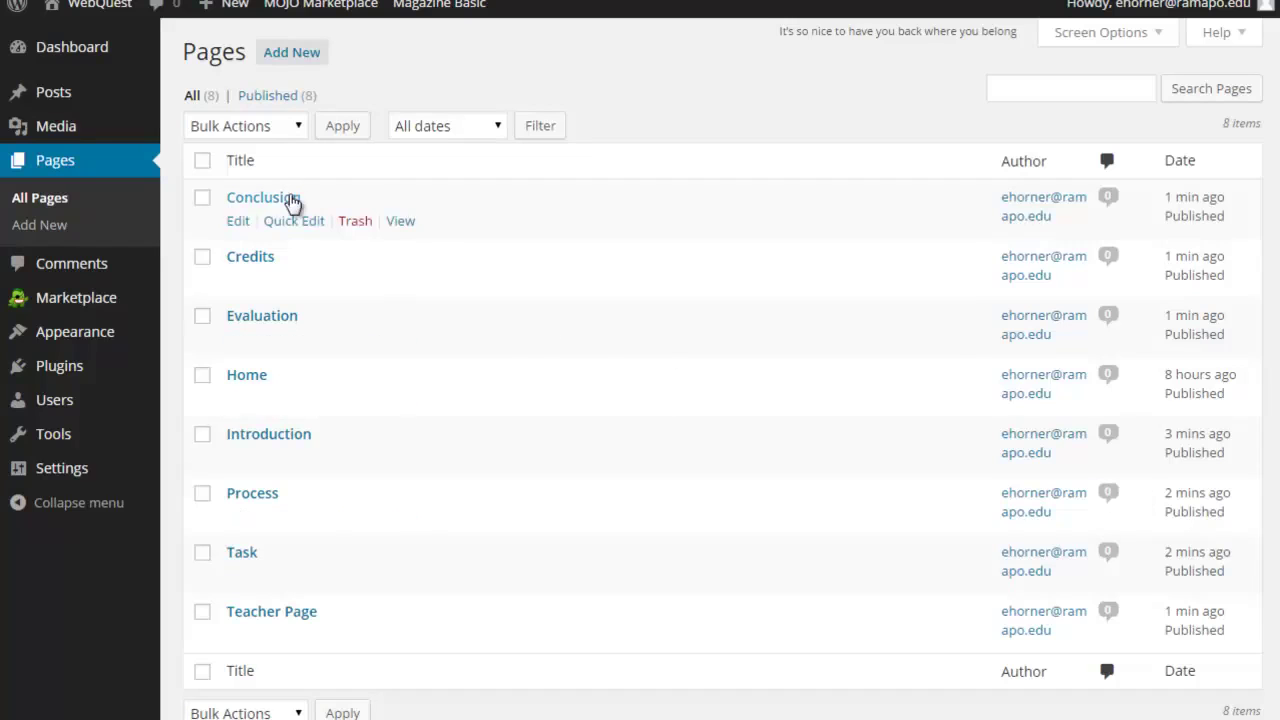
left_click(246, 318)
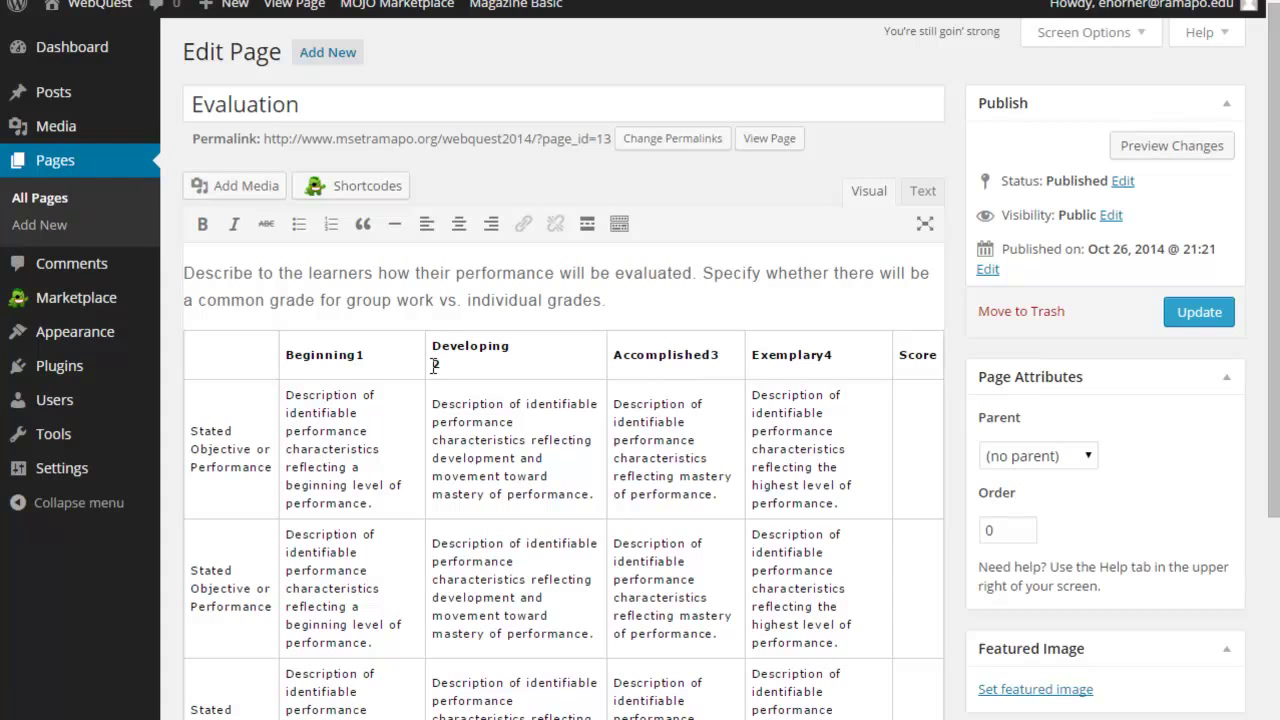
left_click(241, 350)
scroll(311, 508, "down", 2)
scroll(311, 508, "down", 1)
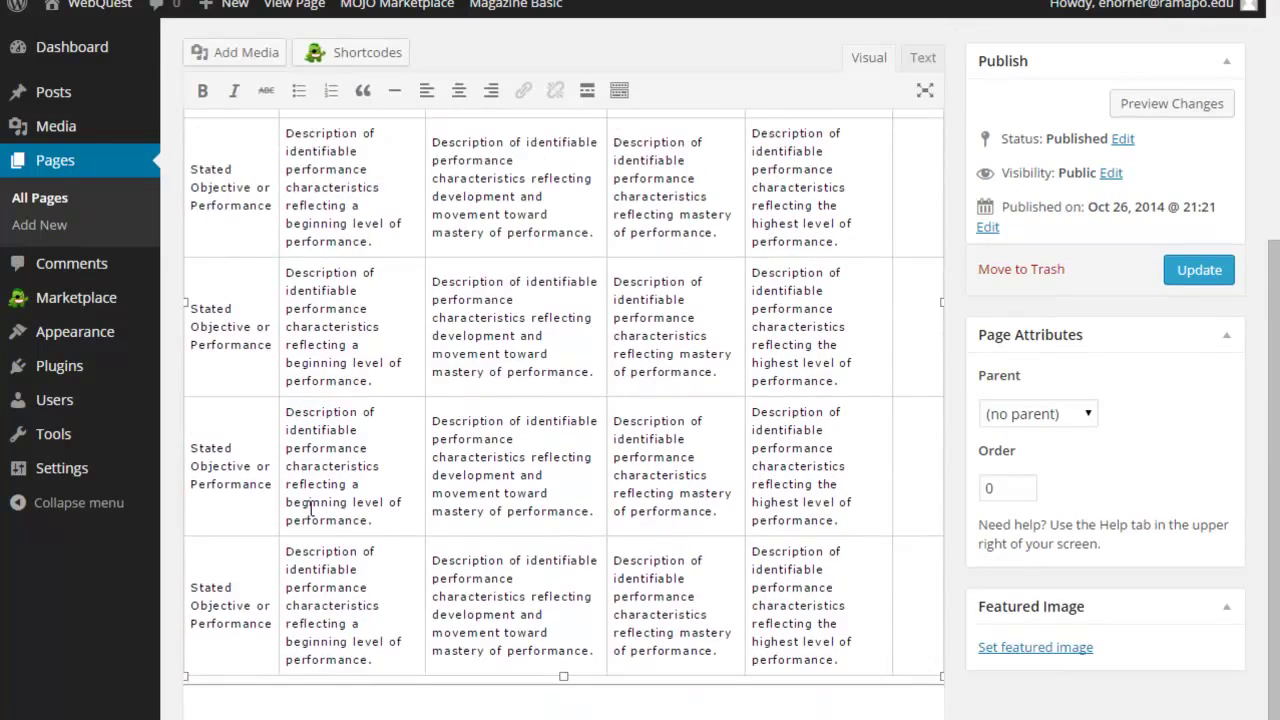
scroll(311, 508, "down", 1)
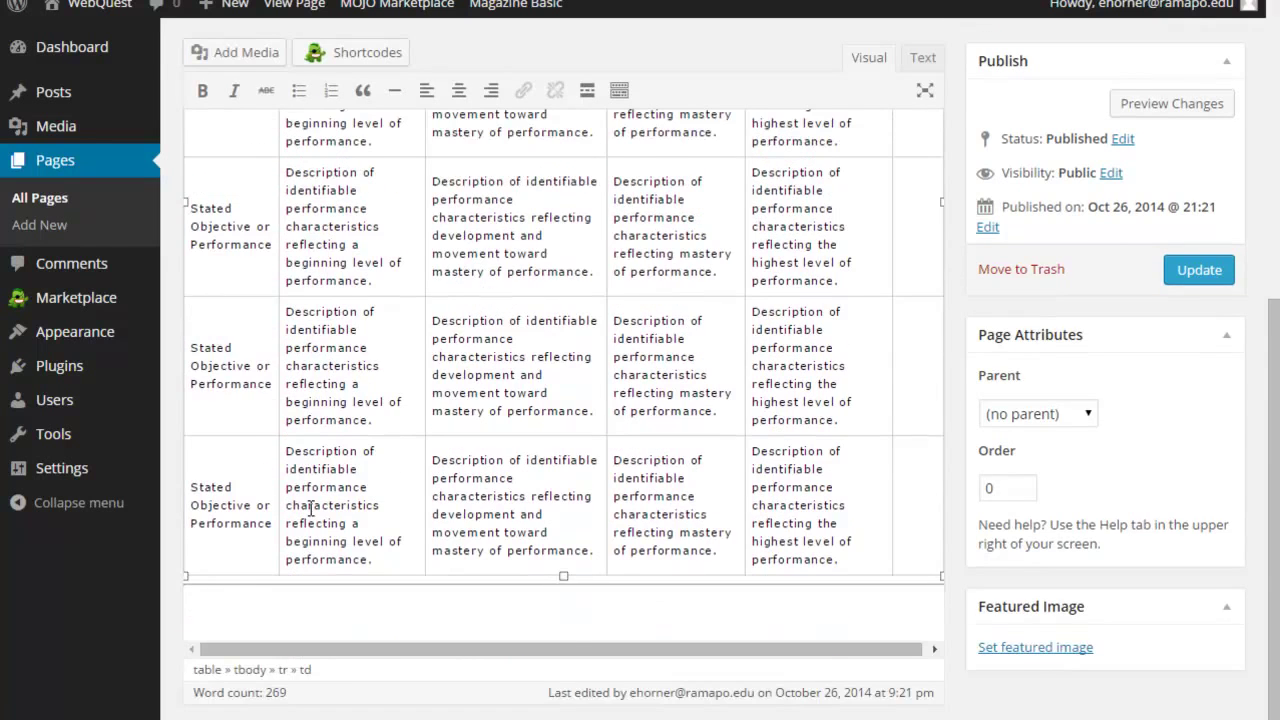
scroll(311, 508, "up", 1)
scroll(311, 508, "up", 3)
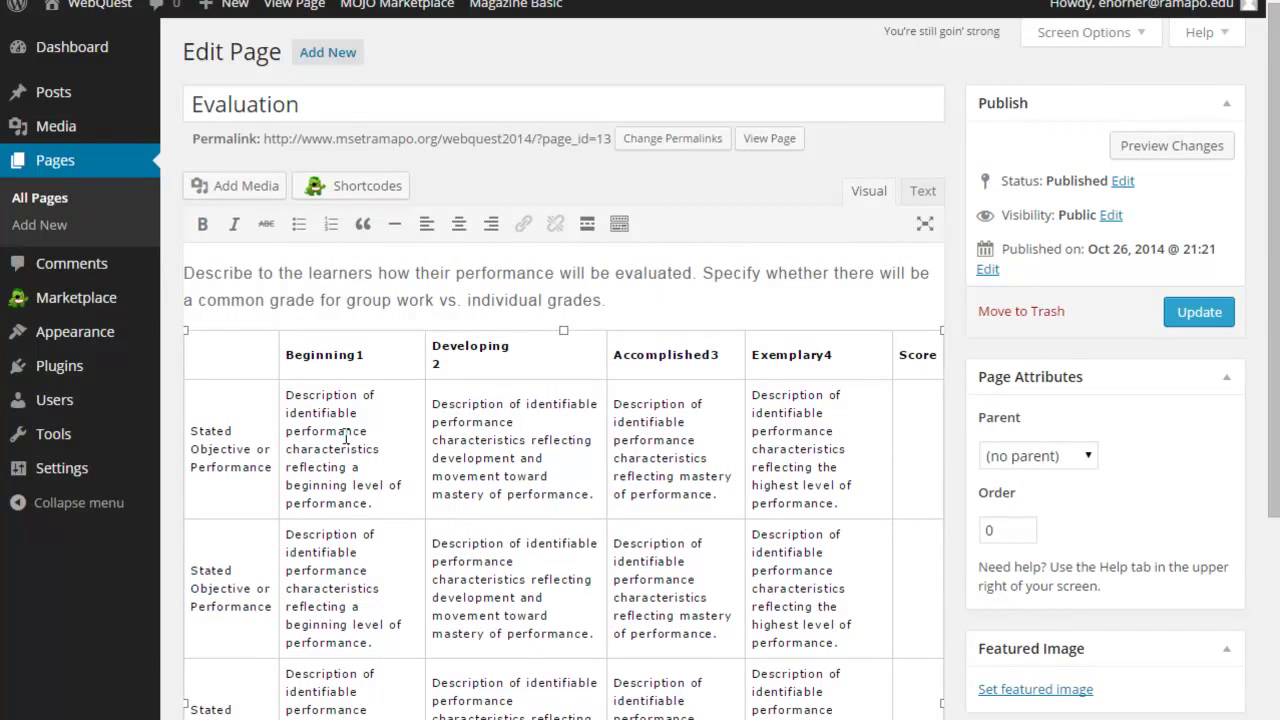
left_click(566, 477)
scroll(563, 479, "down", 5)
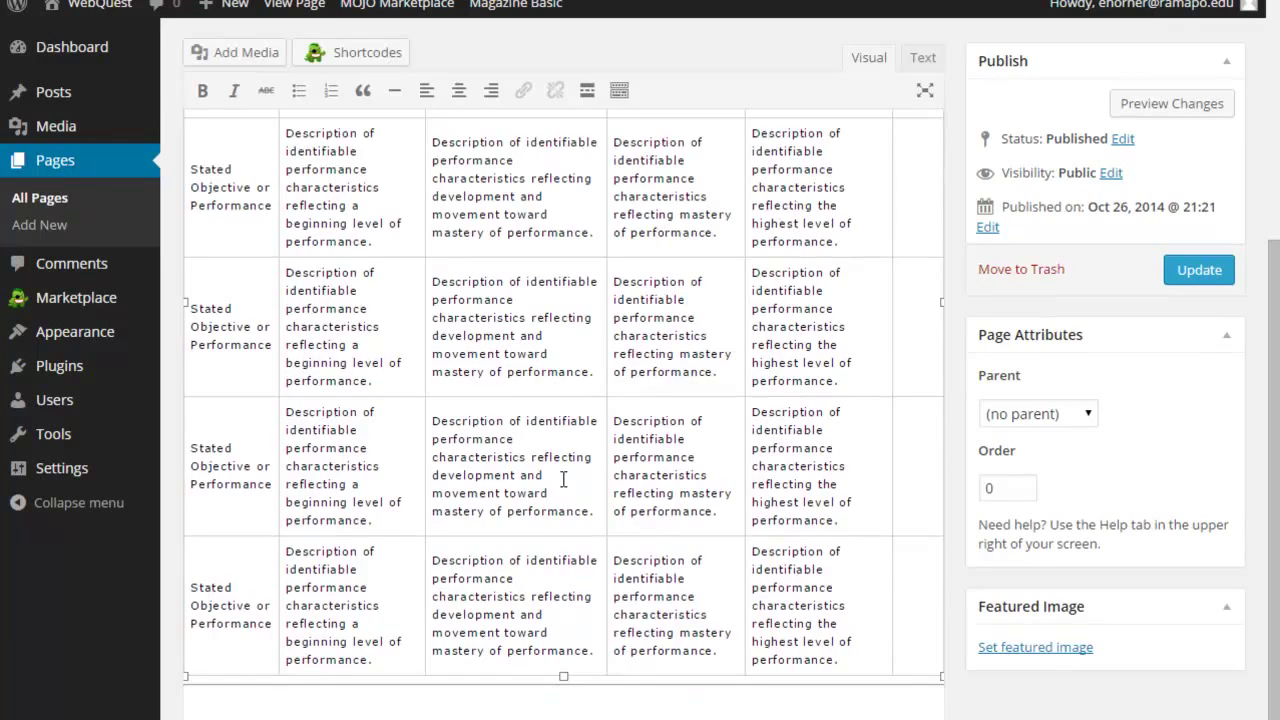
scroll(563, 479, "up", 1)
scroll(563, 479, "up", 4)
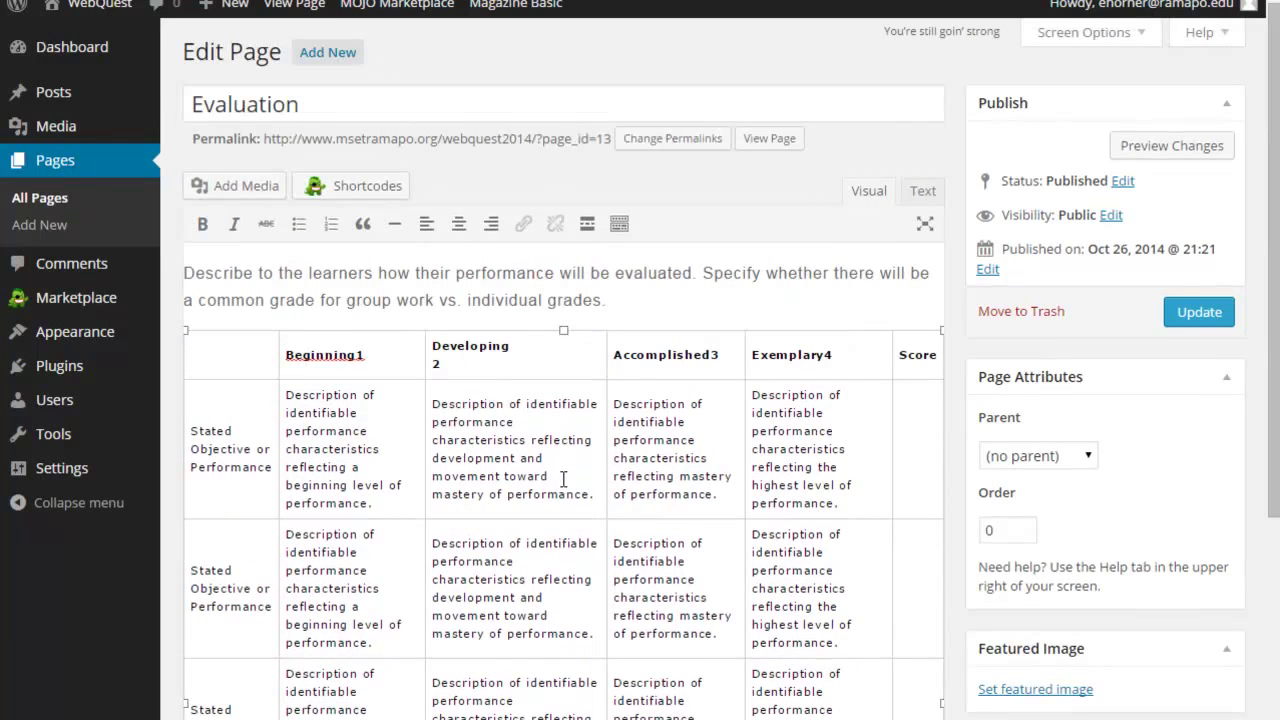
left_click(40, 164)
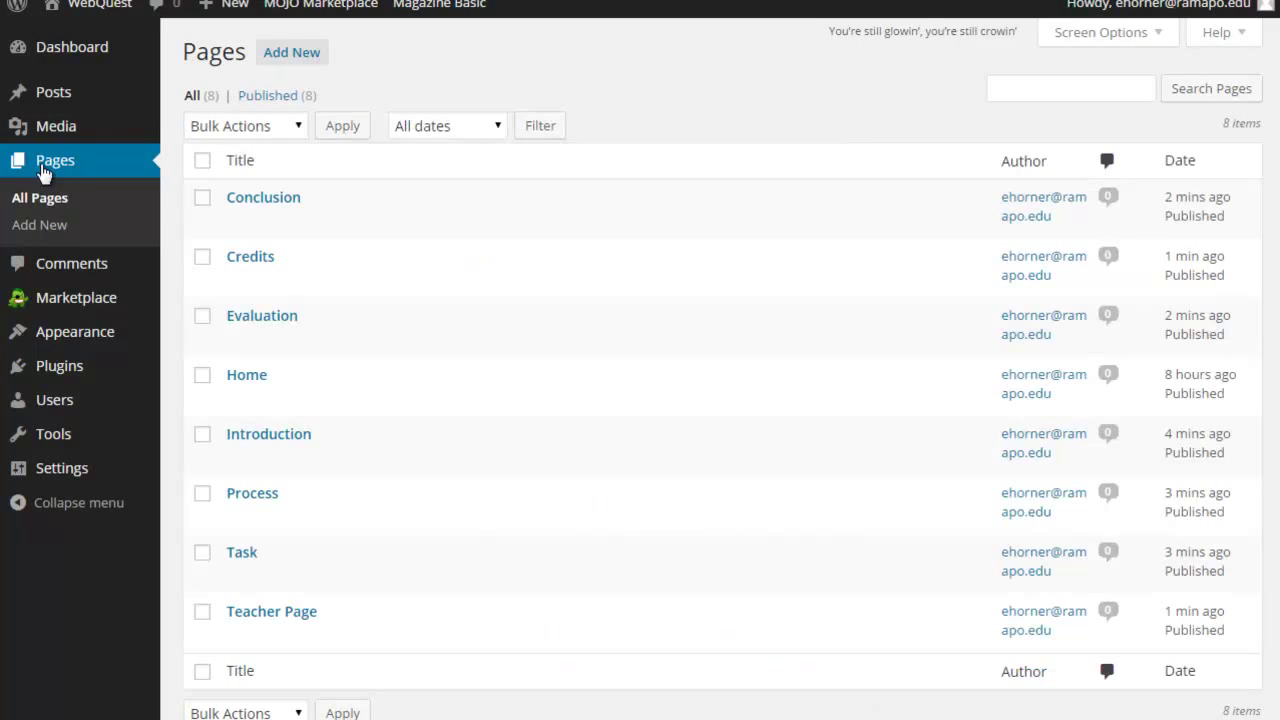
Step: Review the Teacher Page's lesson-plan content down to the suggested follow-up and update it
left_click(246, 612)
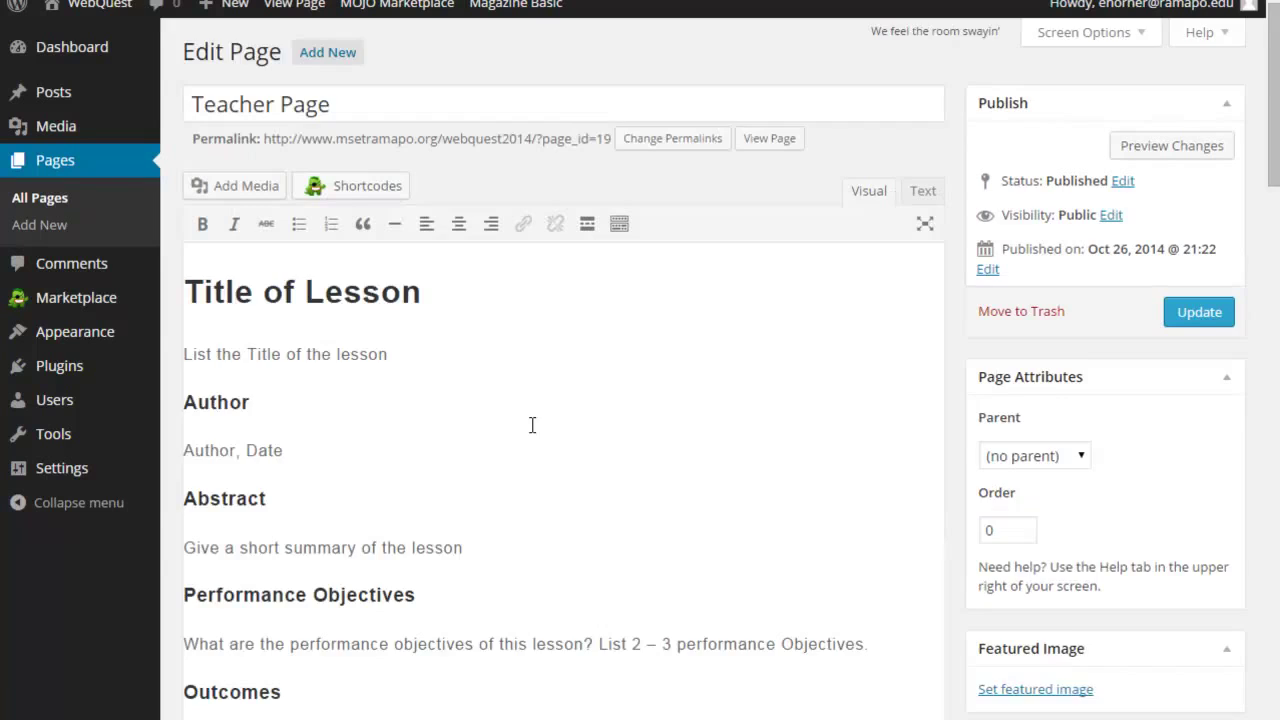
scroll(531, 425, "down", 1)
scroll(531, 425, "down", 4)
scroll(531, 418, "down", 3)
scroll(531, 418, "down", 4)
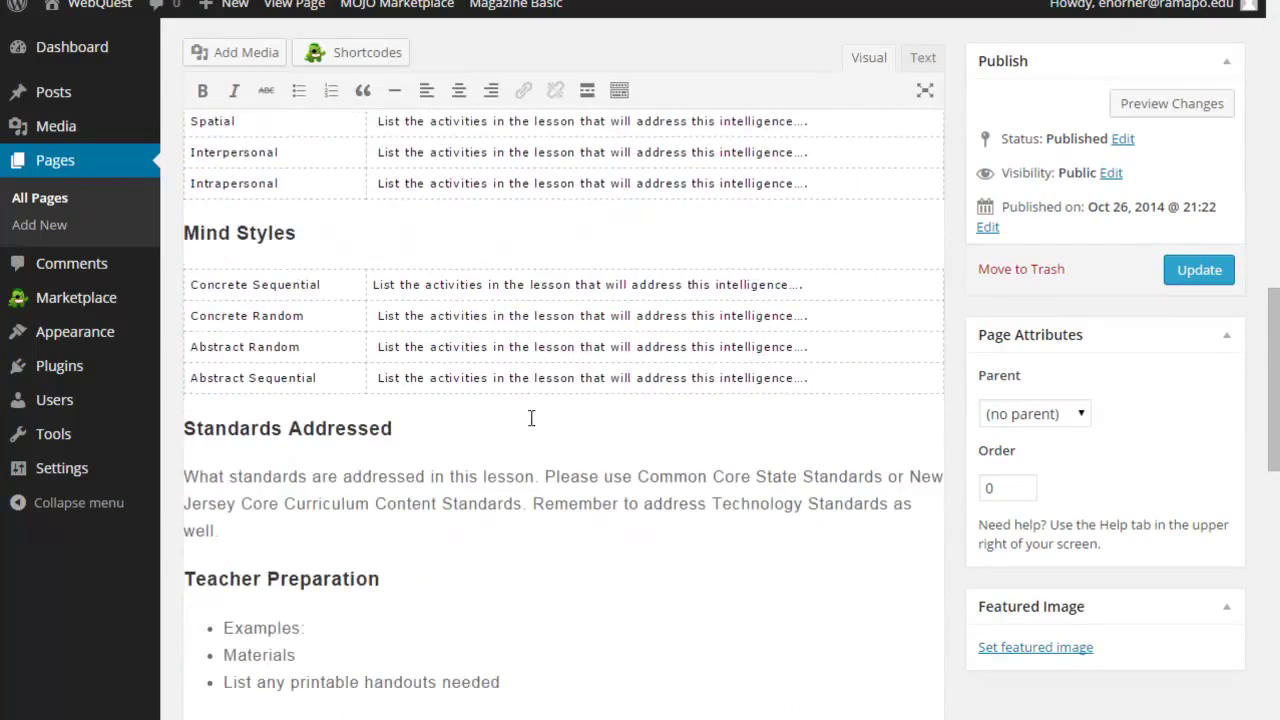
scroll(531, 418, "down", 5)
scroll(531, 418, "down", 5)
scroll(531, 418, "down", 1)
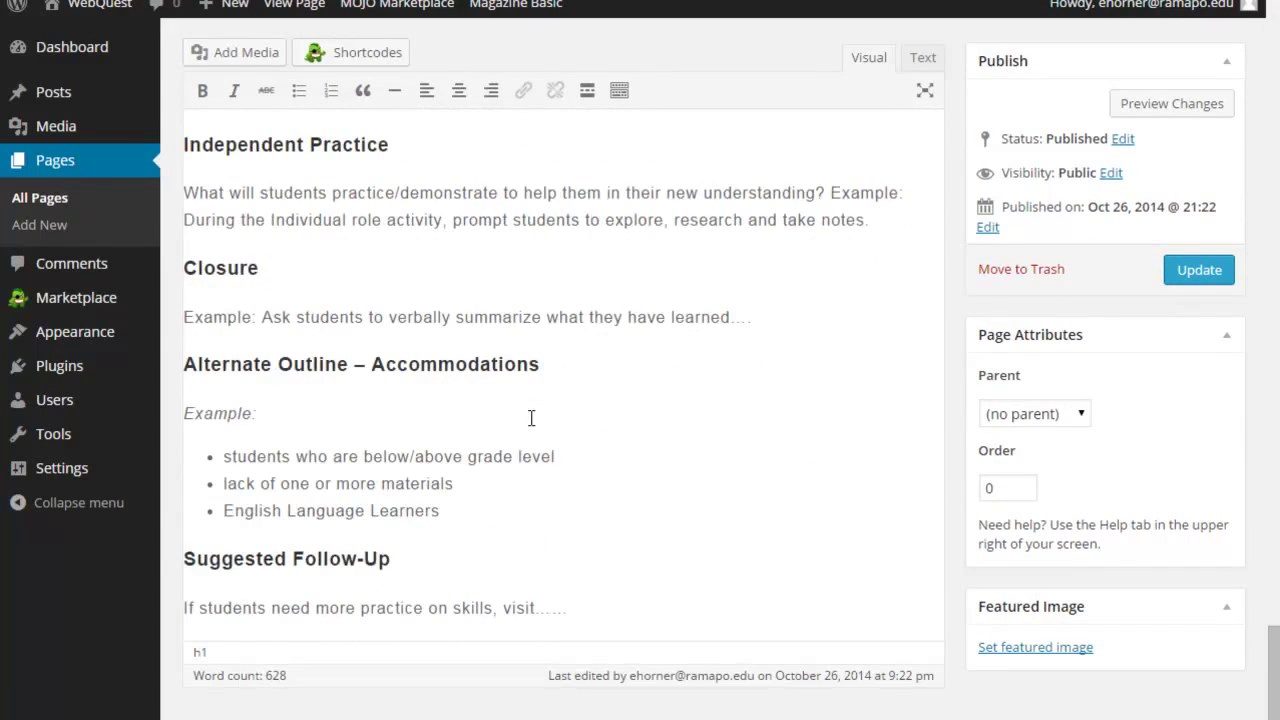
left_click(1203, 279)
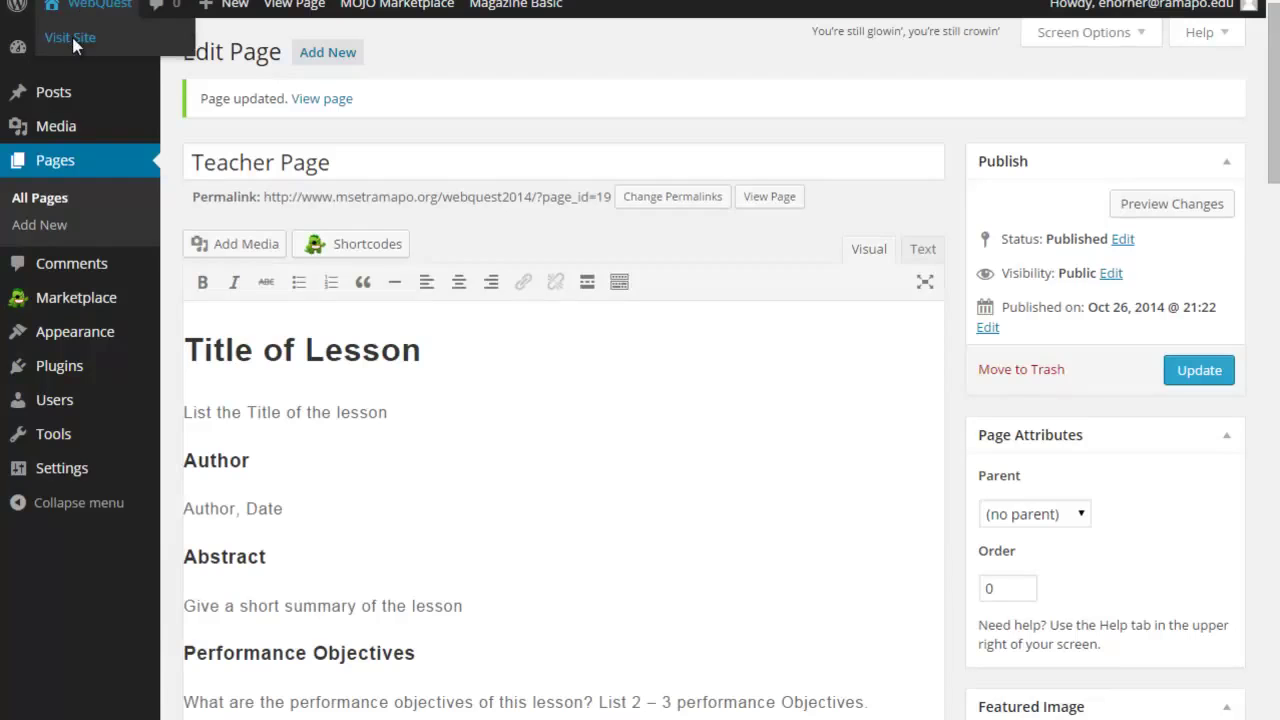
Step: Visit the live WebQuest site to see the Home page and its eight-page navigation
left_click(72, 37)
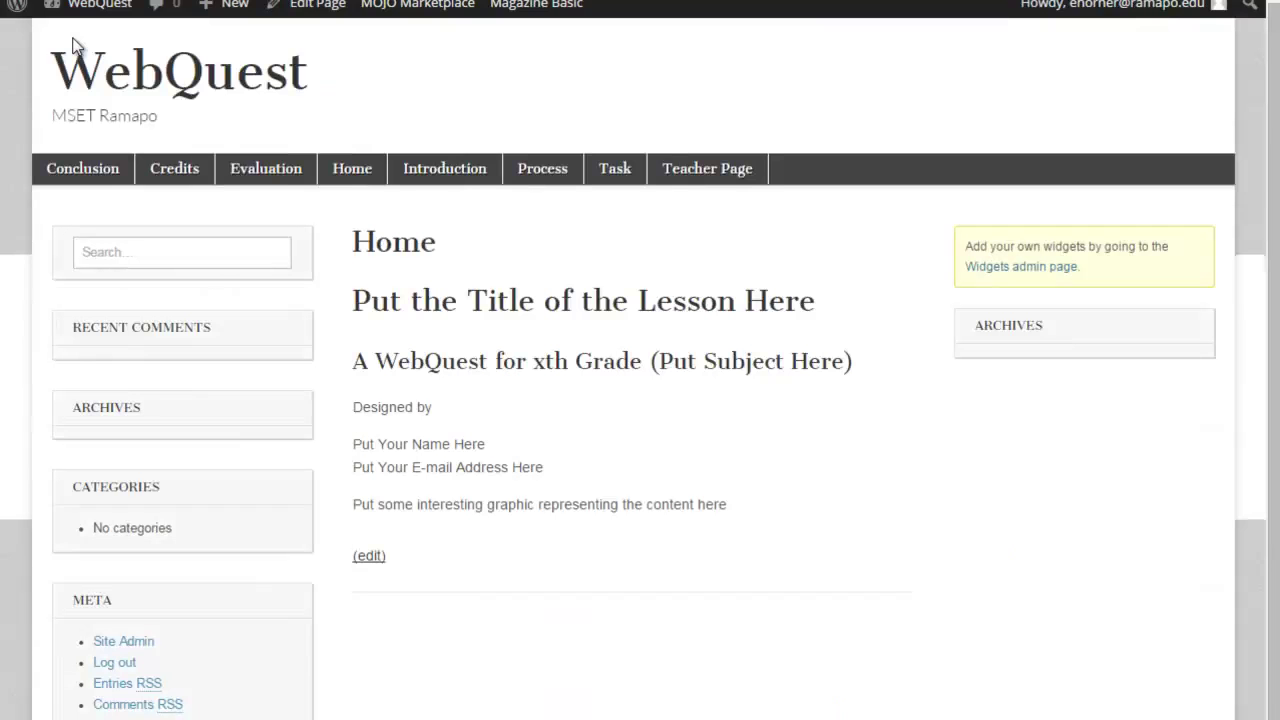